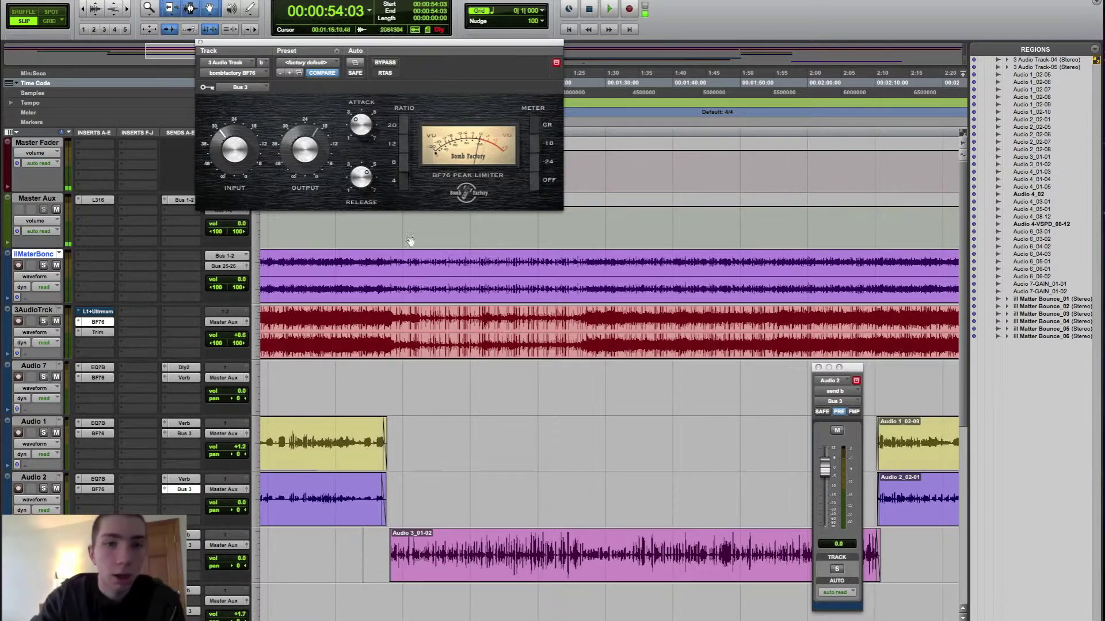
left_click_drag(320, 45, 320, 54)
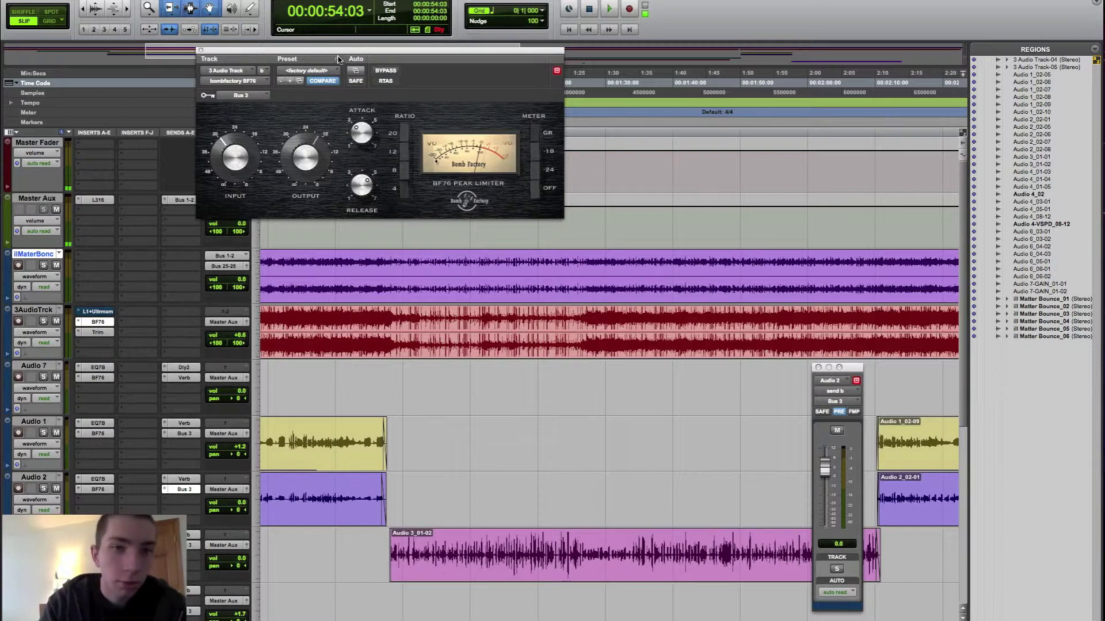
left_click_drag(335, 51, 334, 53)
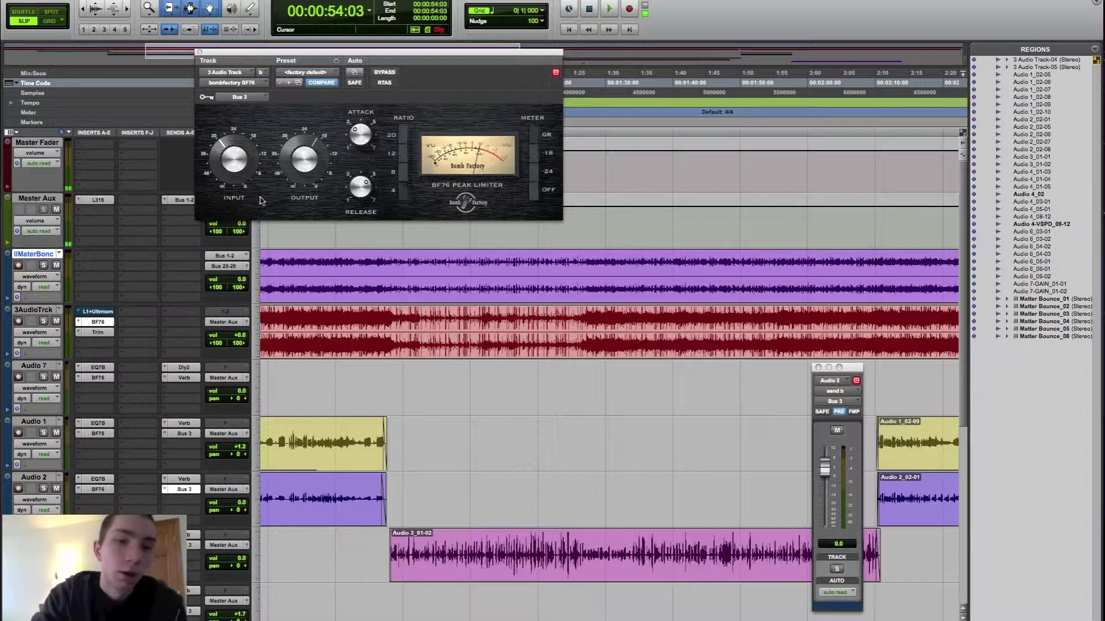
scroll(300, 290, "down", 4)
scroll(455, 437, "up", 4)
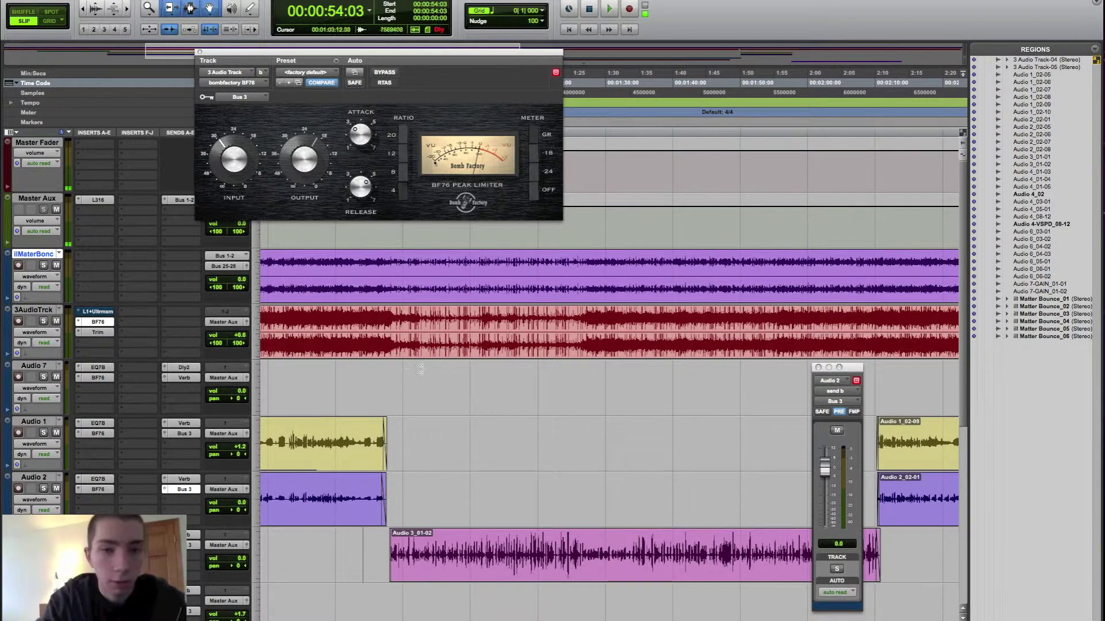
Select the whole 3 Audio Track-05 clip and examine the Bus 3 sends on the vocal tracks beneath it.
left_click(403, 352)
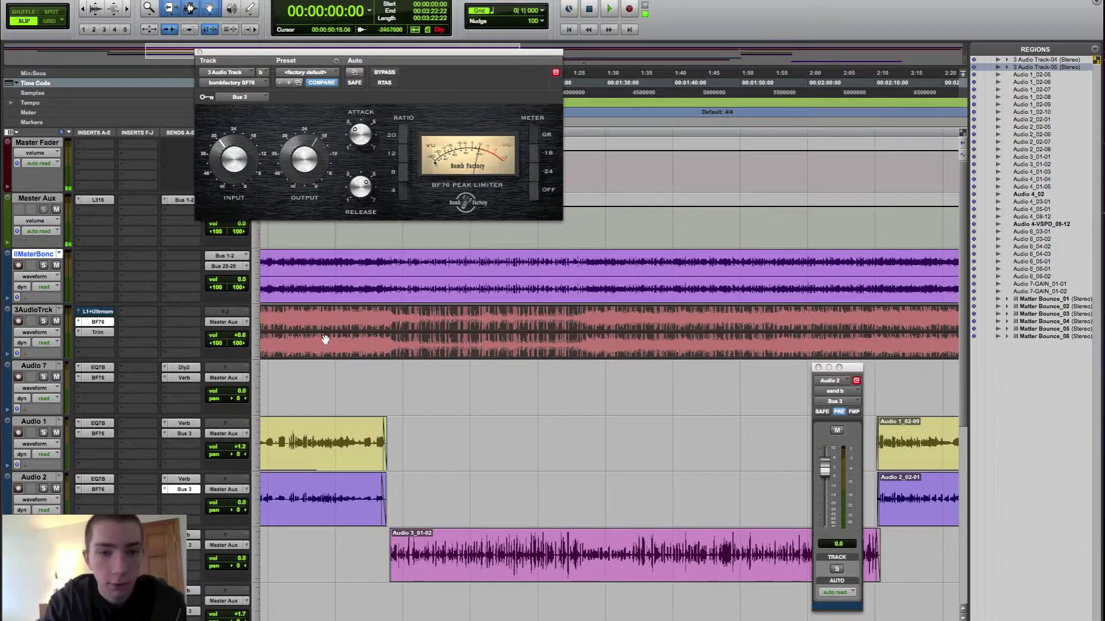
scroll(414, 336, "down", 3)
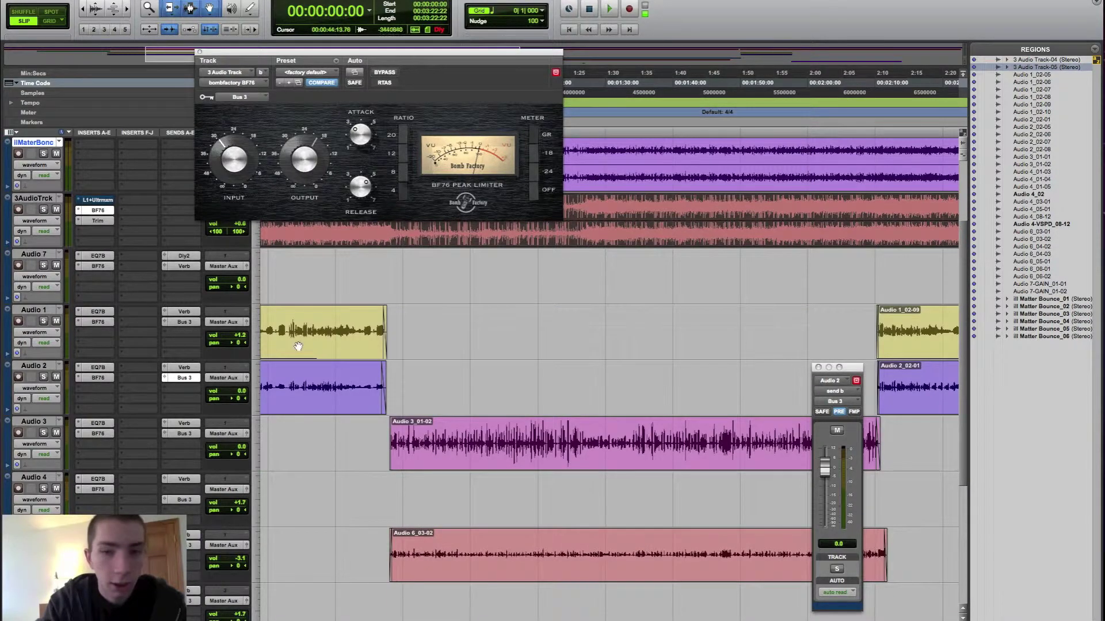
scroll(330, 339, "down", 2)
scroll(357, 357, "up", 1)
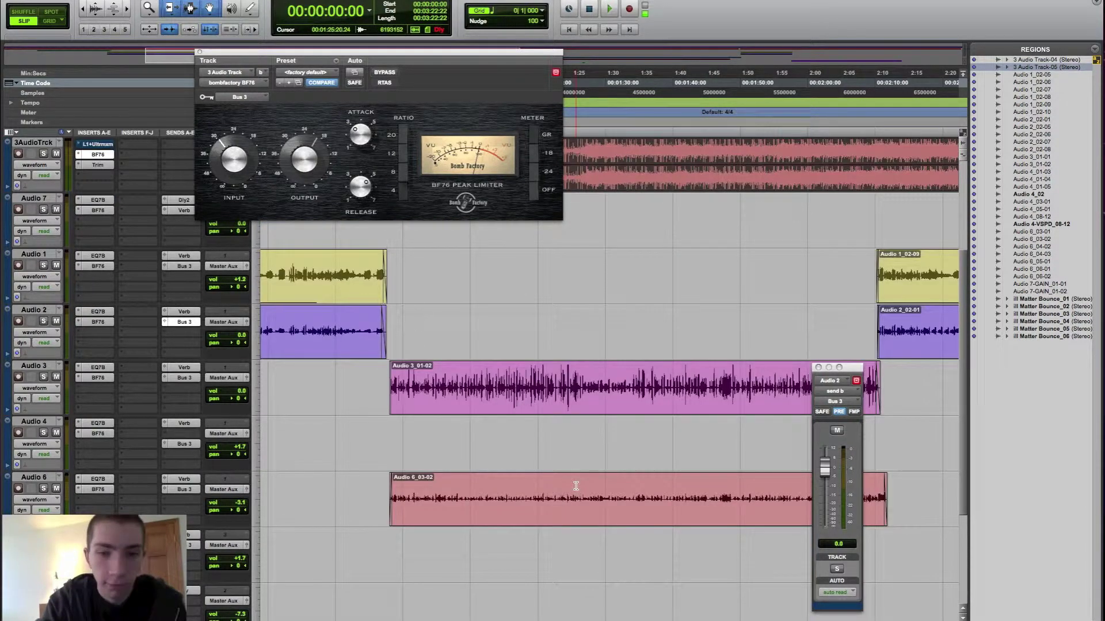
scroll(402, 403, "up", 2)
scroll(421, 418, "up", 1)
scroll(456, 464, "down", 1)
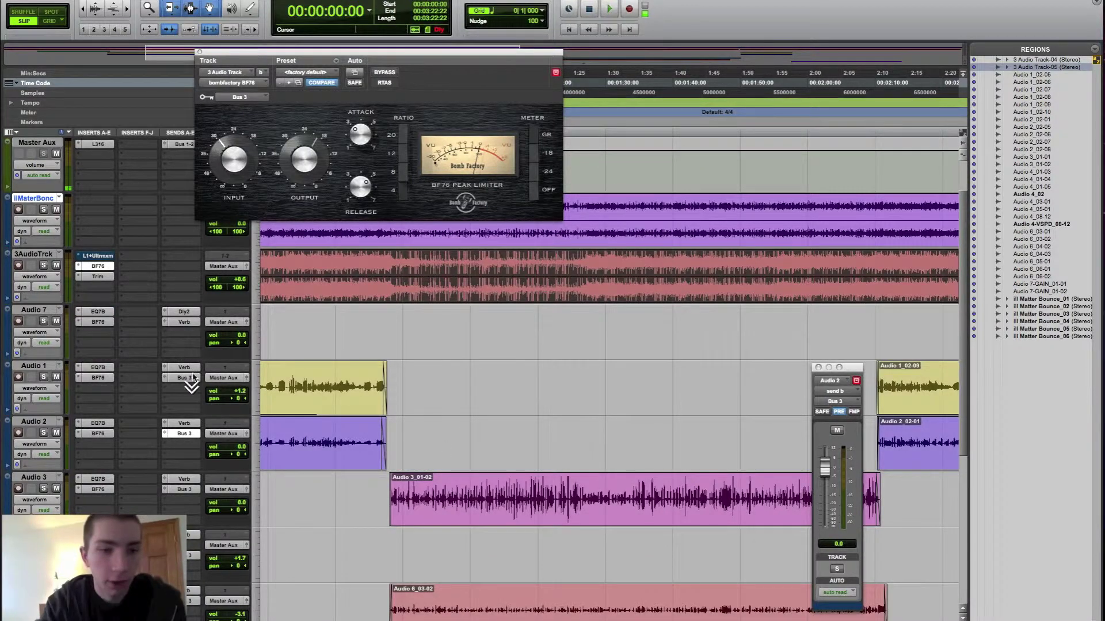
scroll(193, 380, "down", 1)
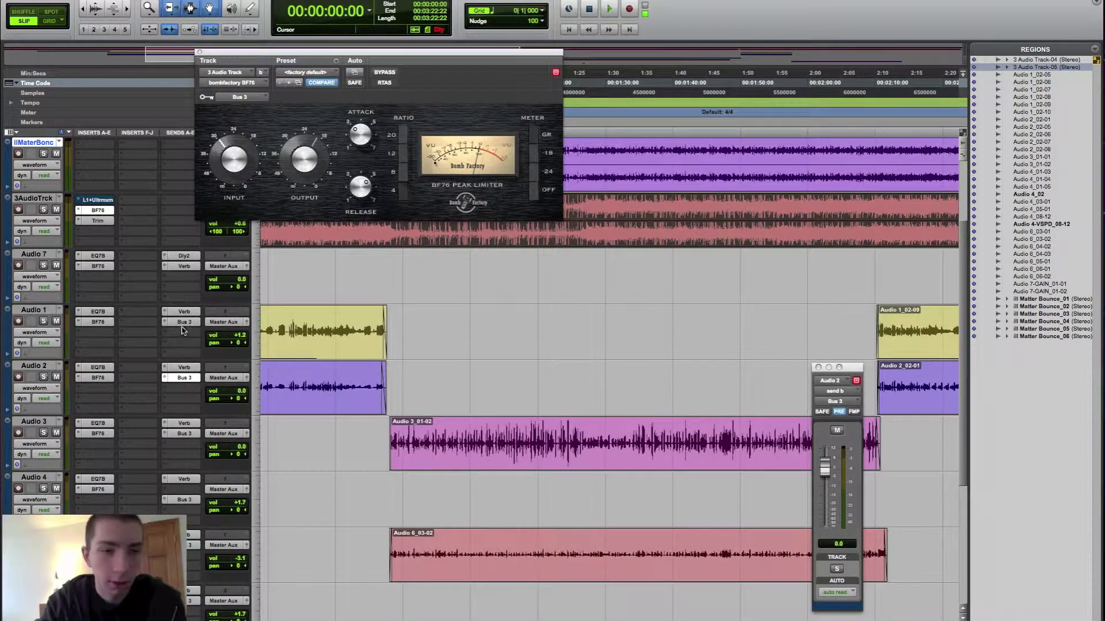
scroll(213, 393, "up", 2)
scroll(219, 454, "down", 2)
scroll(230, 443, "up", 2)
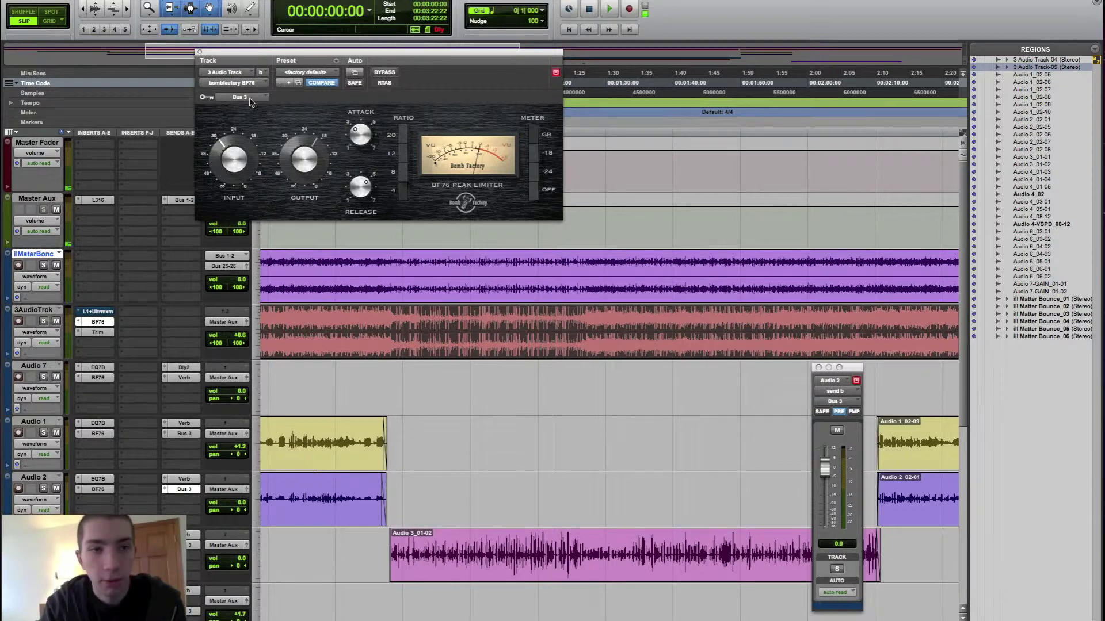
scroll(459, 460, "down", 1)
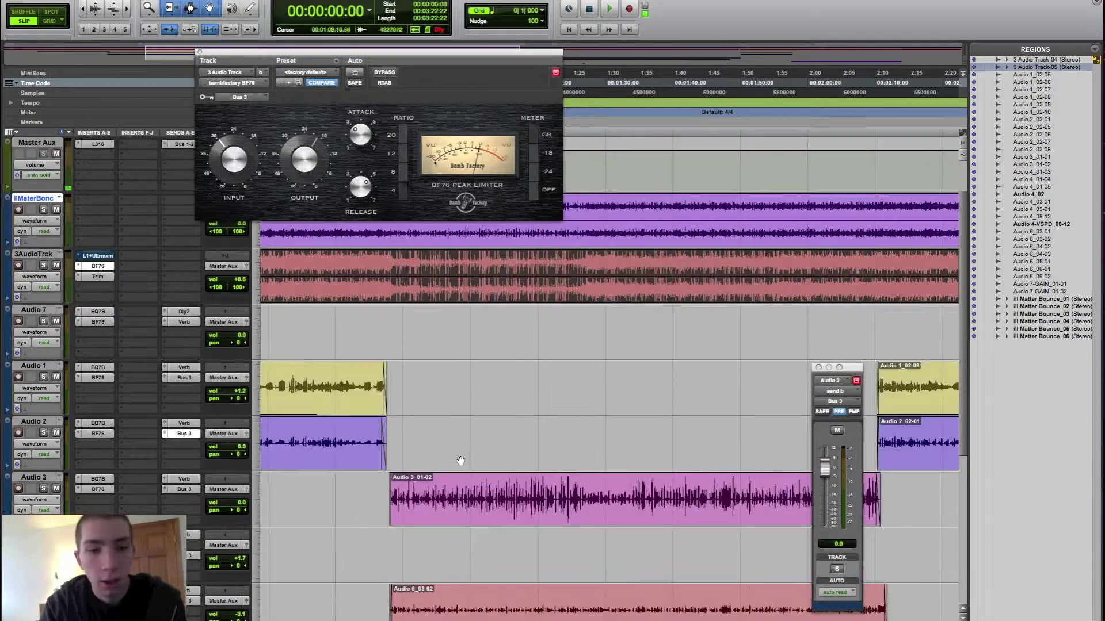
scroll(459, 460, "down", 2)
scroll(460, 460, "up", 3)
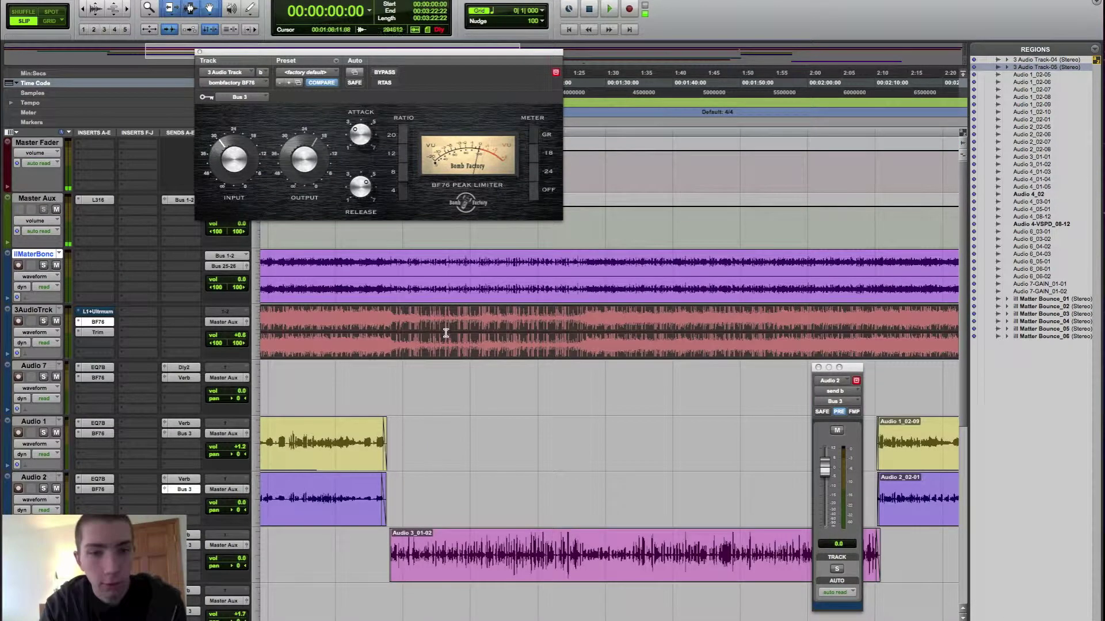
Move the BF76 window higher above the tracks and reselect the whole 3 Audio Track-05 clip.
left_click_drag(389, 54, 384, 37)
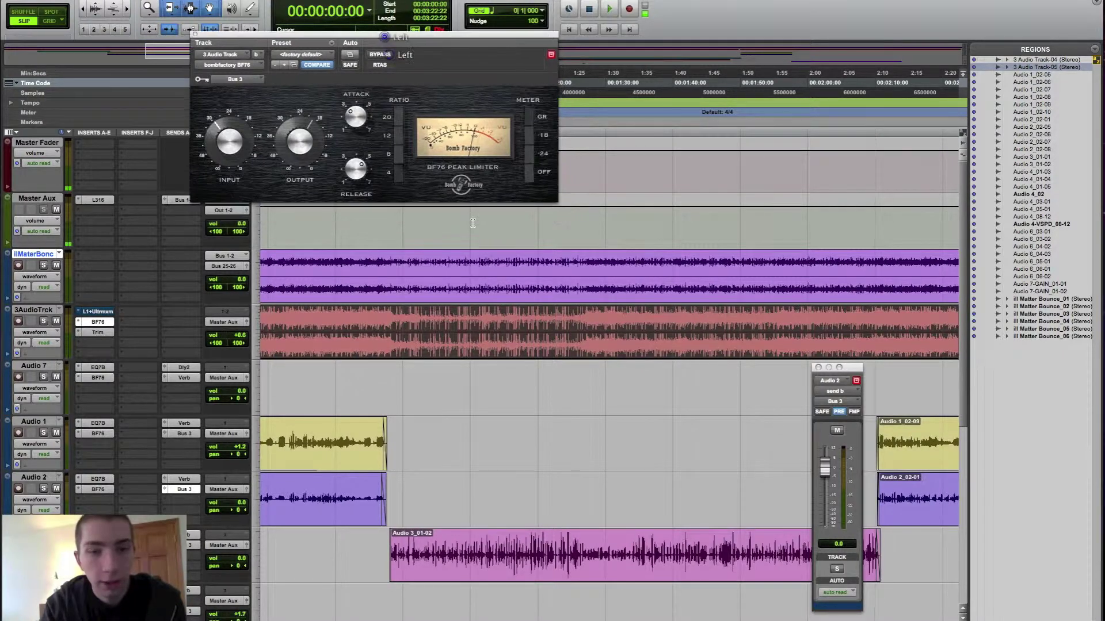
left_click(397, 315)
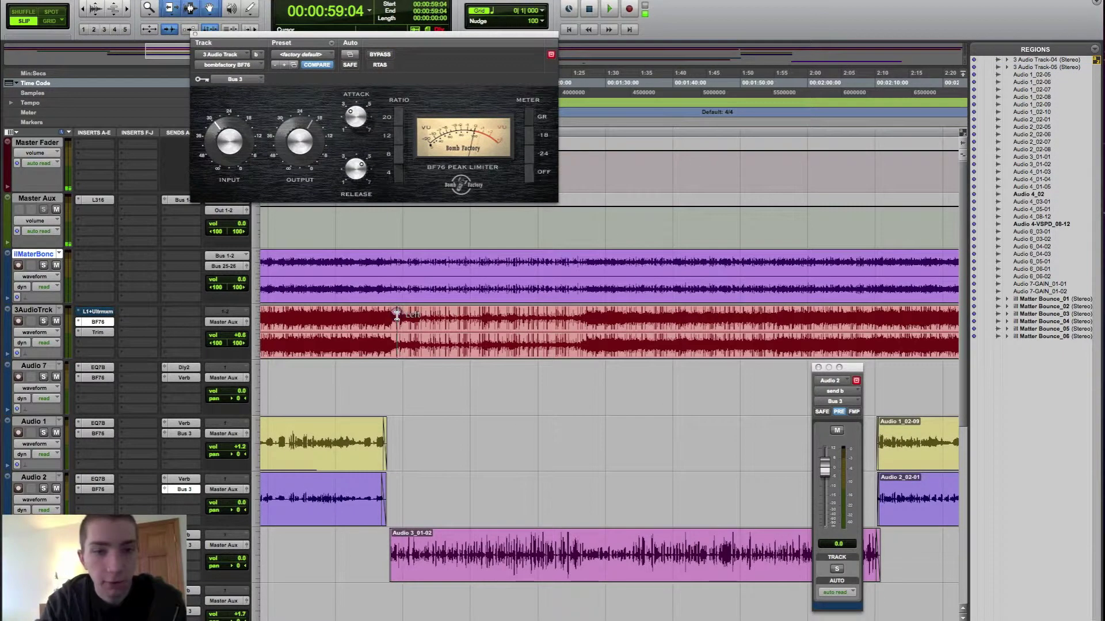
left_click(595, 353)
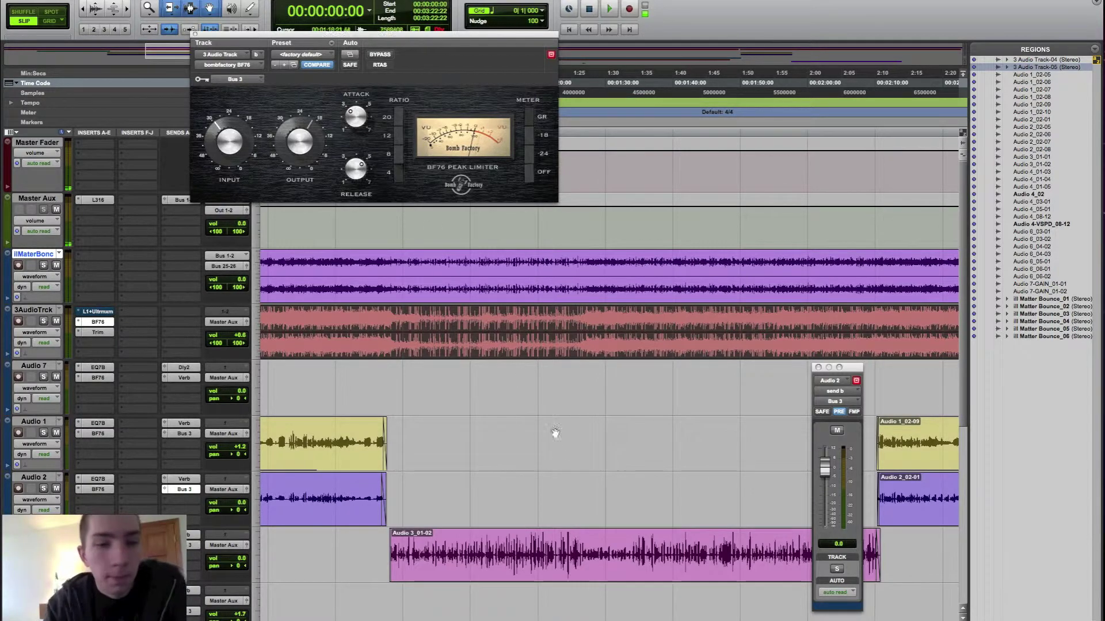
Select the Audio 3_01-02 vocal clip and place the edit cursor inside it at 00:01:06:14.
scroll(544, 506, "down", 1)
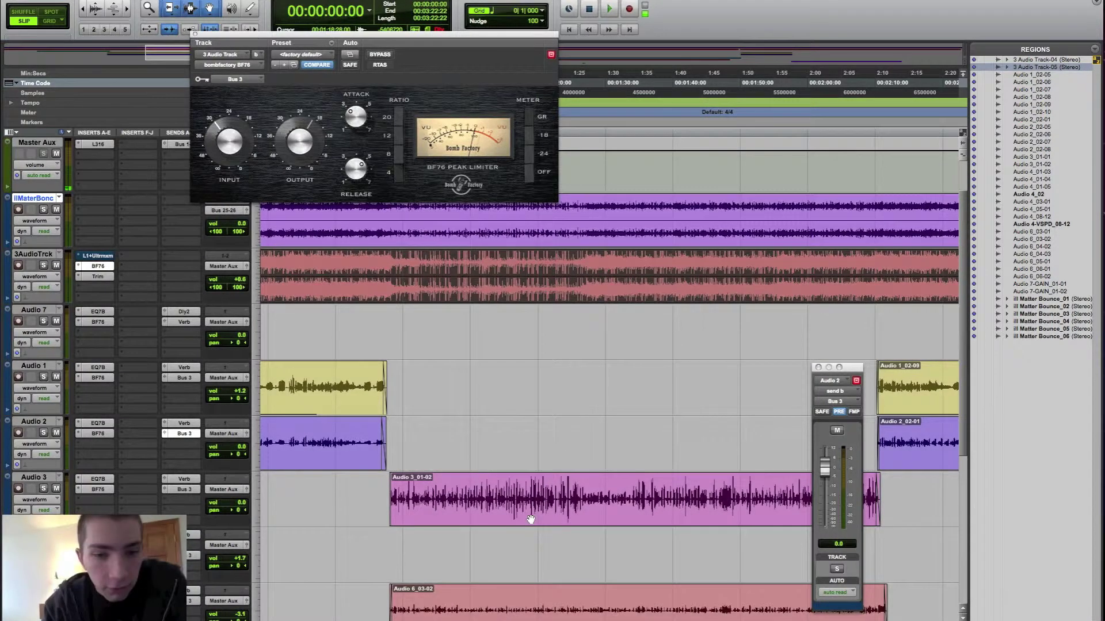
left_click(535, 492)
scroll(518, 475, "up", 1)
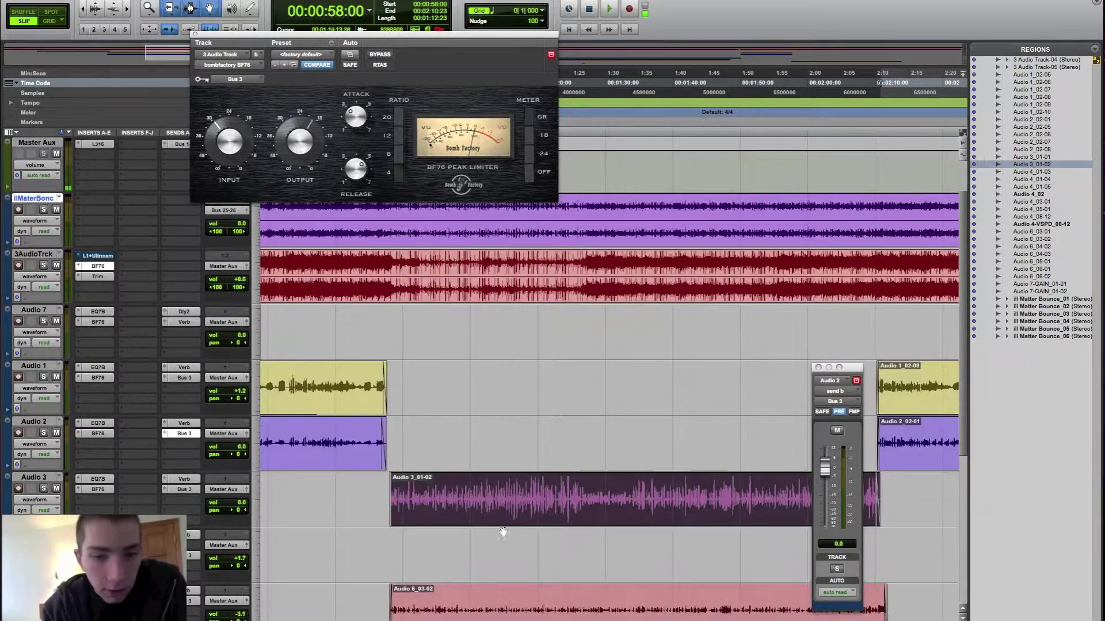
scroll(503, 531, "down", 1)
left_click(444, 489)
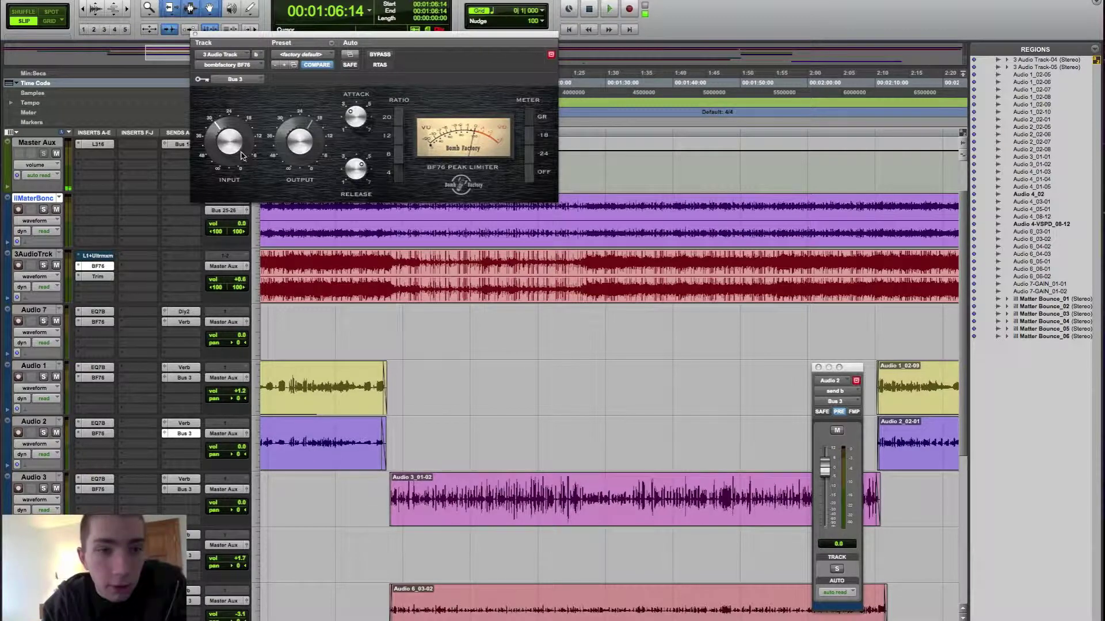
Move the BF76 window off the track list and place the edit cursor at 00:00:52:14 on the Audio 7 track.
left_click_drag(359, 37, 372, 26)
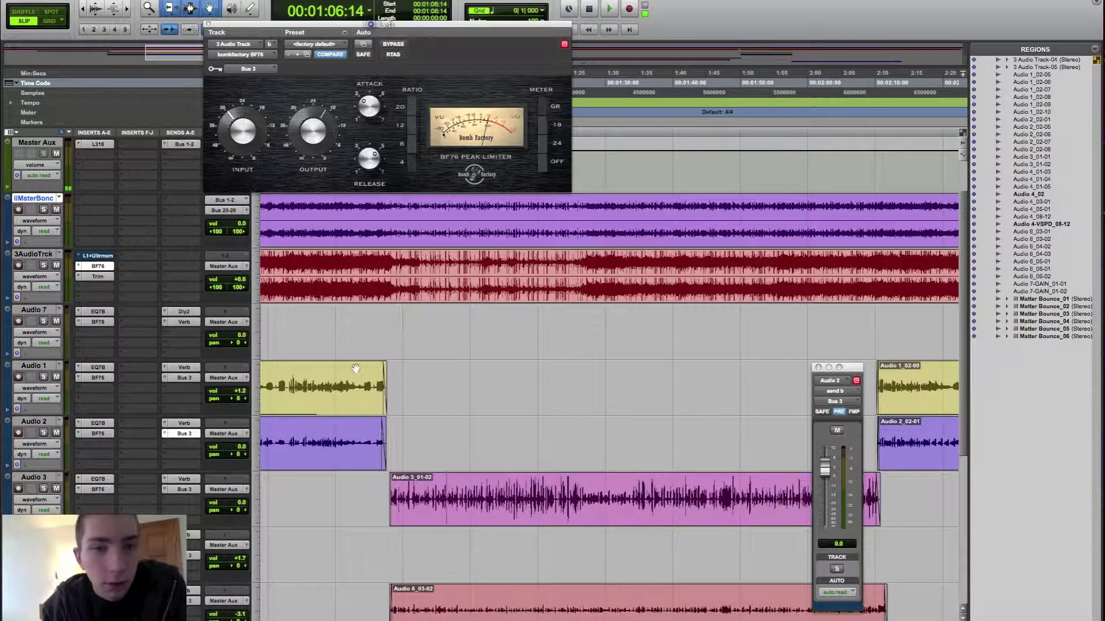
scroll(346, 414, "up", 1)
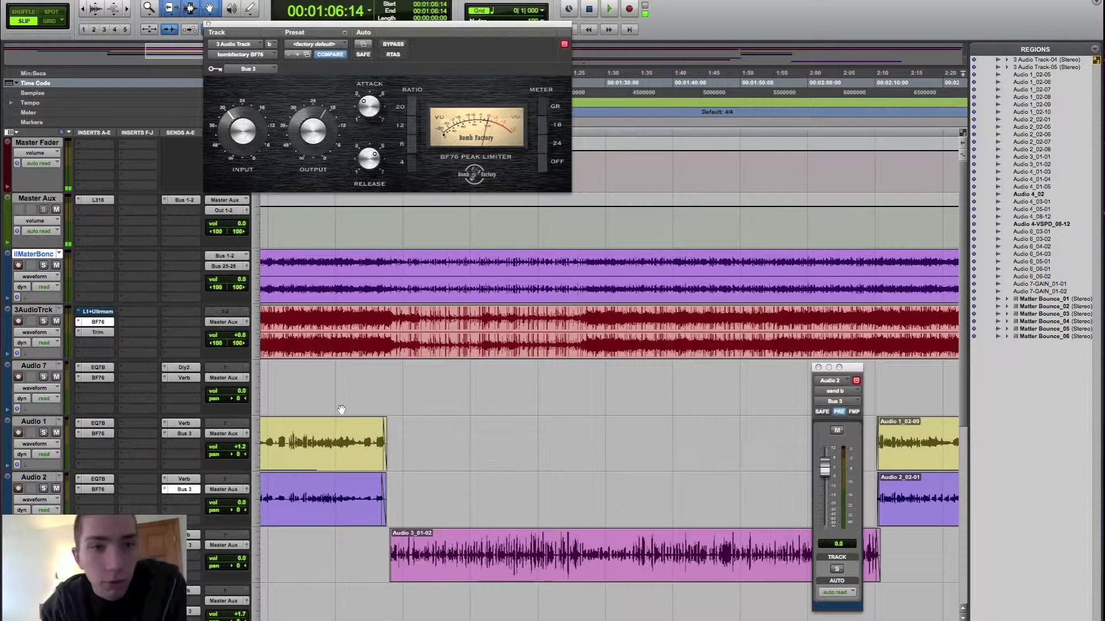
left_click(300, 340)
left_click(352, 371)
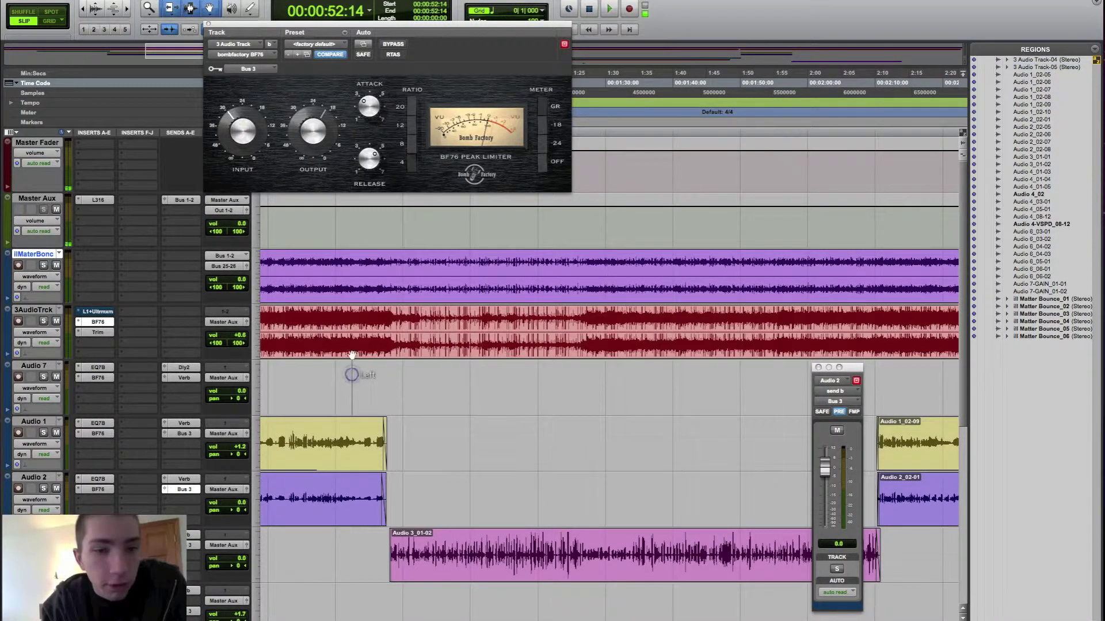
scroll(447, 598, "left", 5)
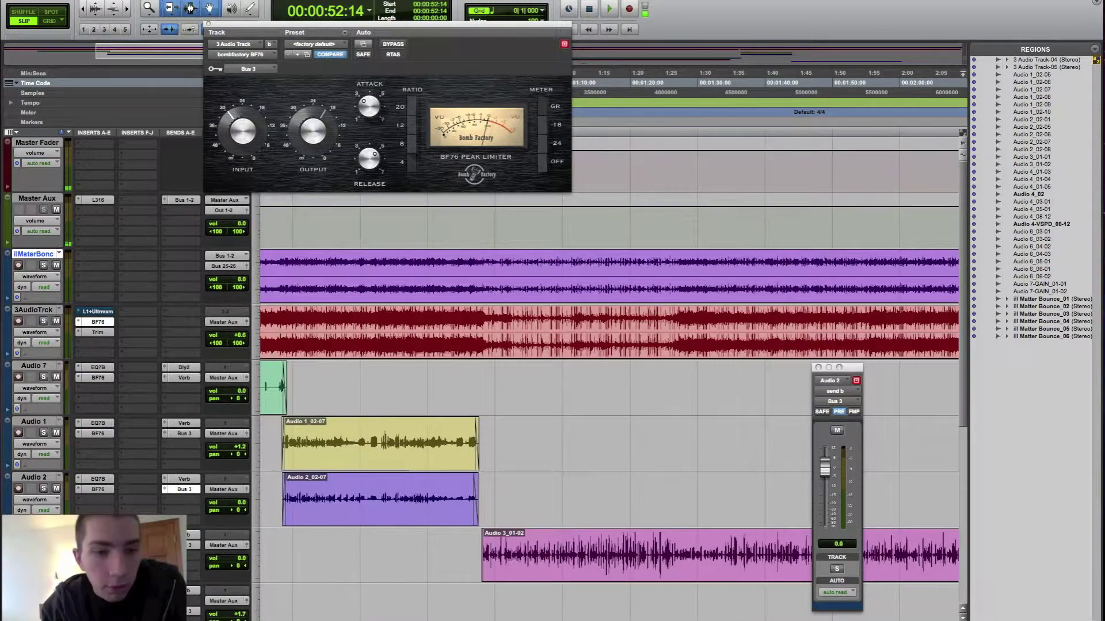
scroll(610, 472, "left", 1)
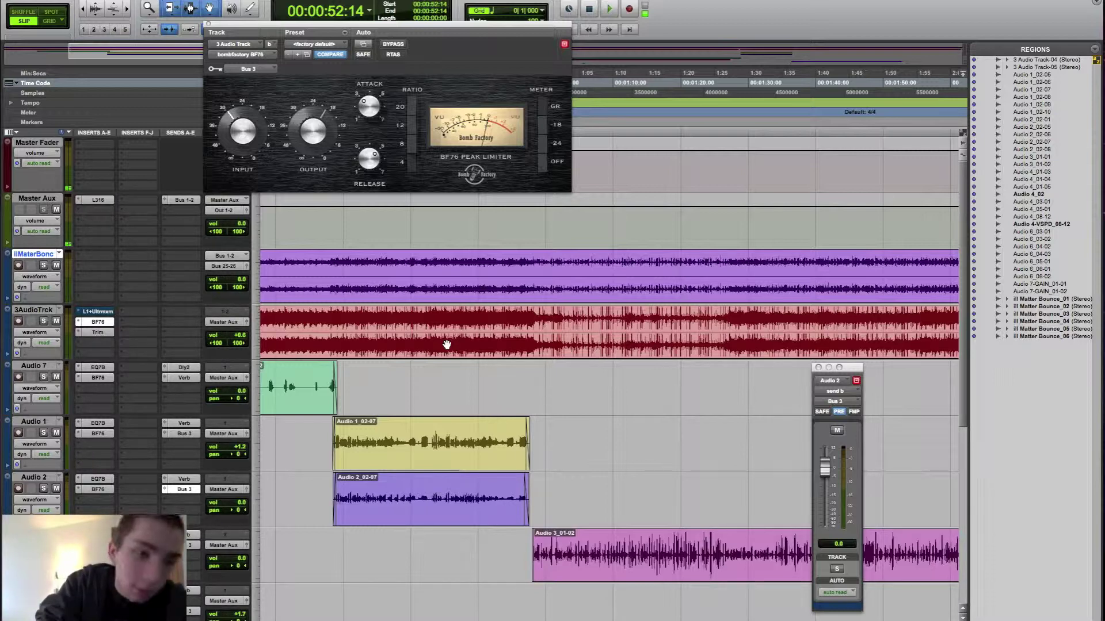
Select the whole 3 Audio Track-05 clip, then place the edit cursor at 00:00:46:12 on the Audio 7 track.
left_click(446, 344)
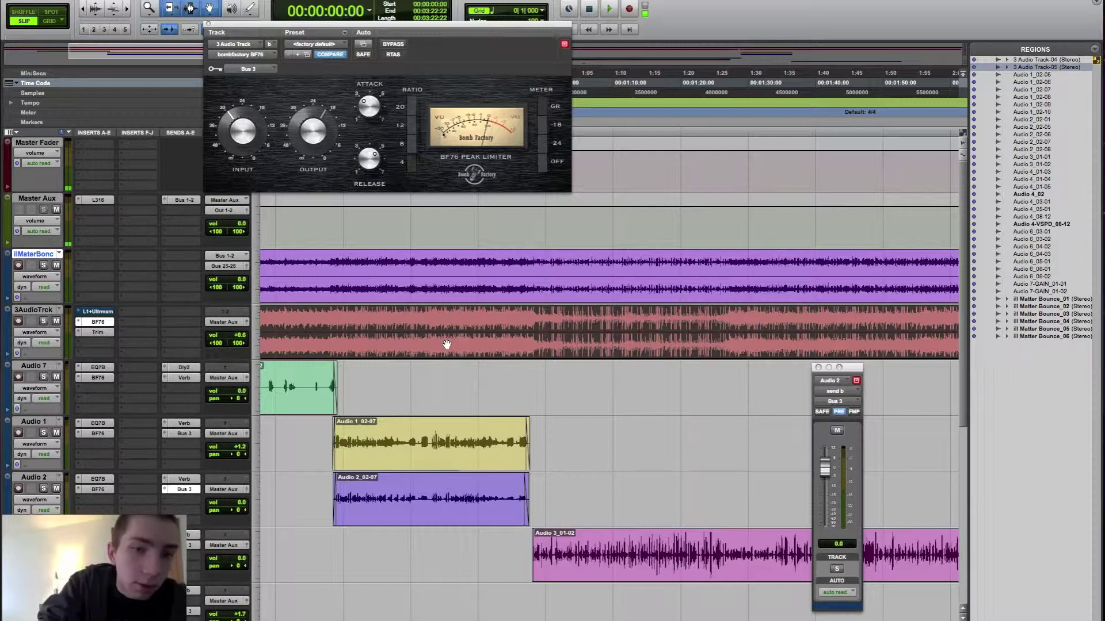
left_click(452, 361)
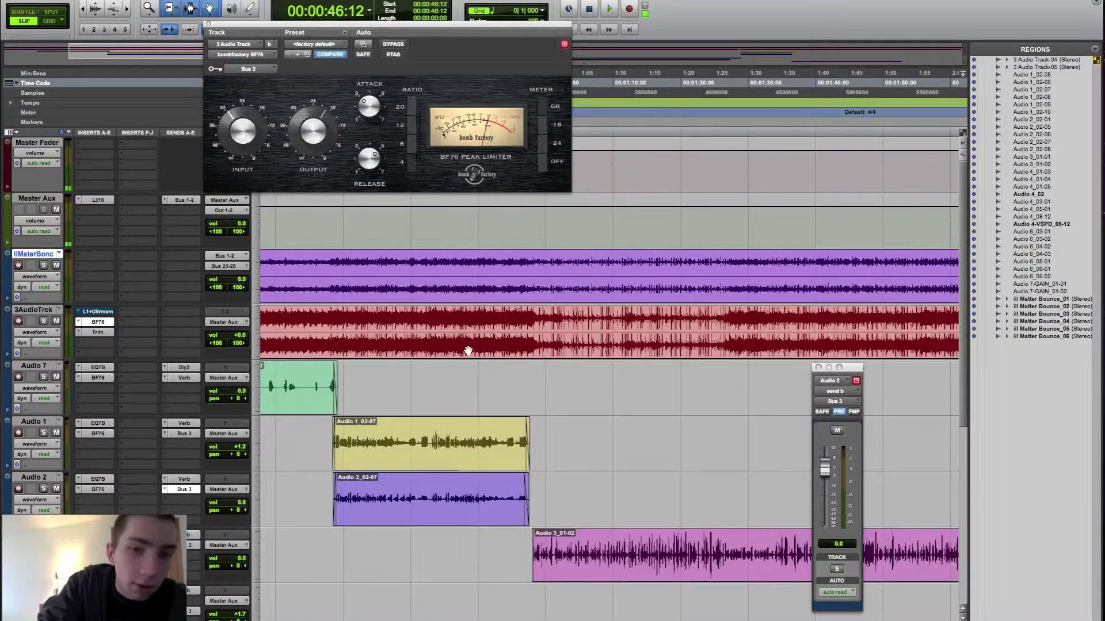
scroll(471, 356, "down", 1)
scroll(473, 364, "down", 1)
scroll(473, 364, "up", 2)
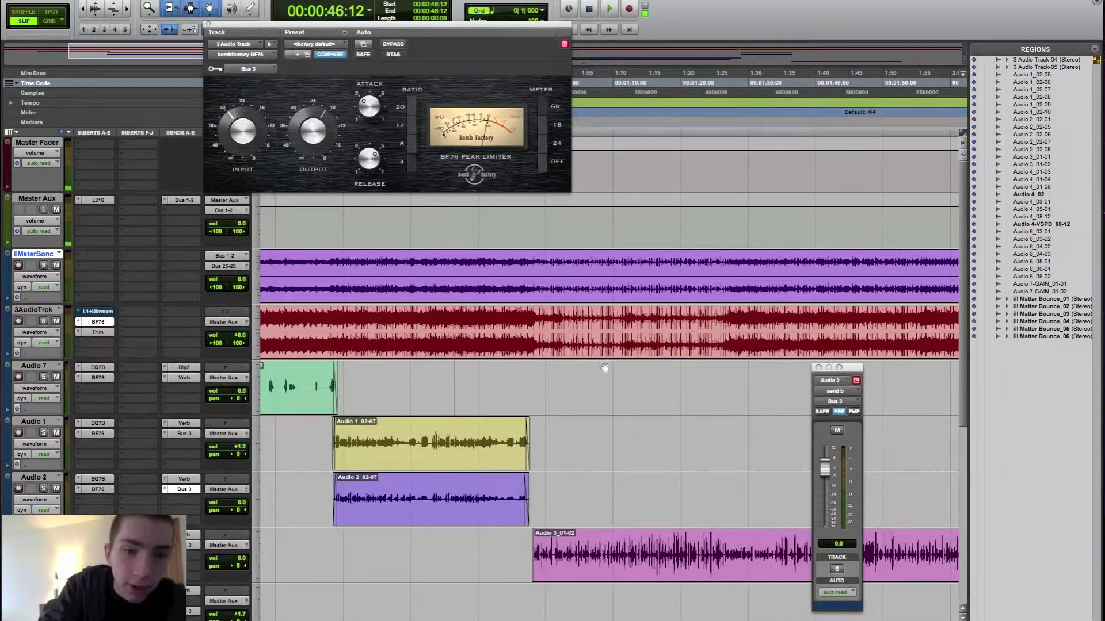
Examine the 3 Audio Track waveform up close against the vocal clips, from about 00:00:46 to 00:01:38.
scroll(488, 387, "up", 3)
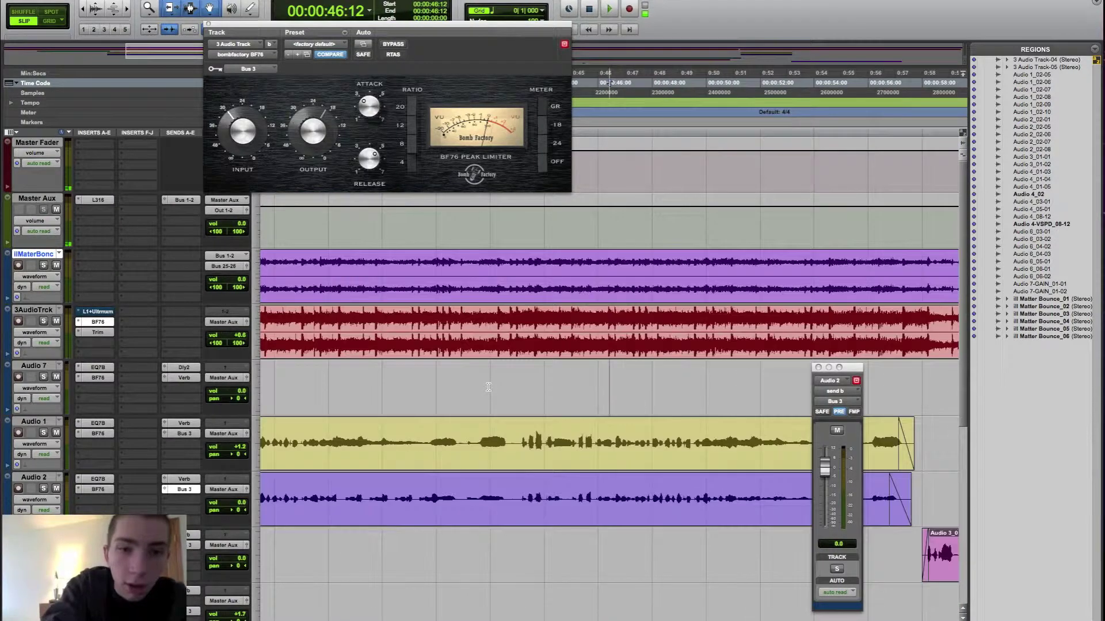
scroll(488, 387, "down", 3)
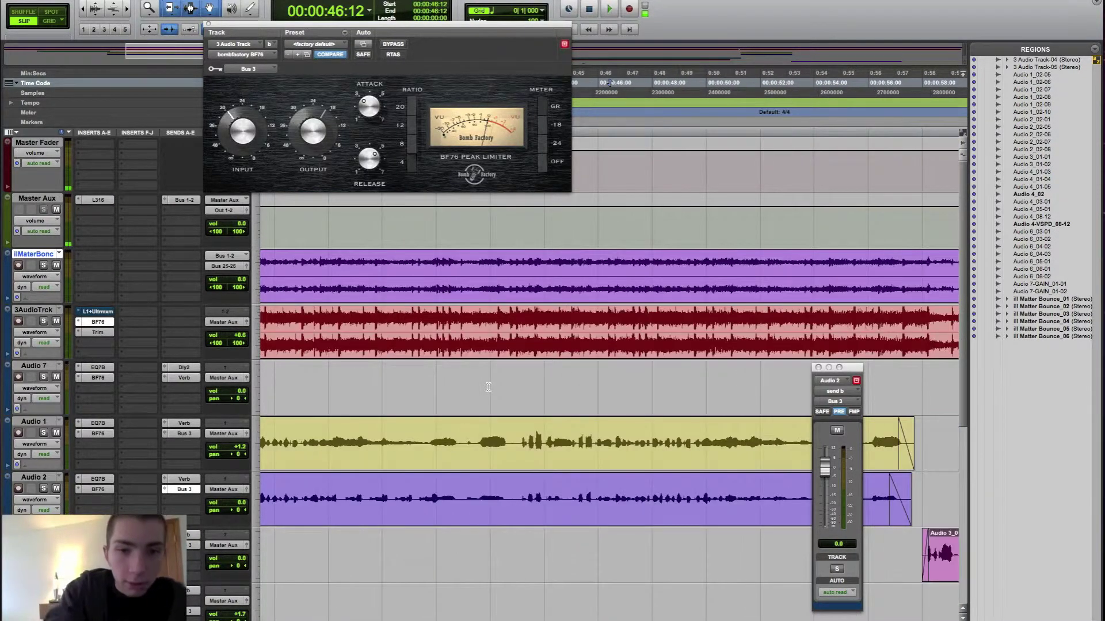
scroll(510, 290, "right", 5)
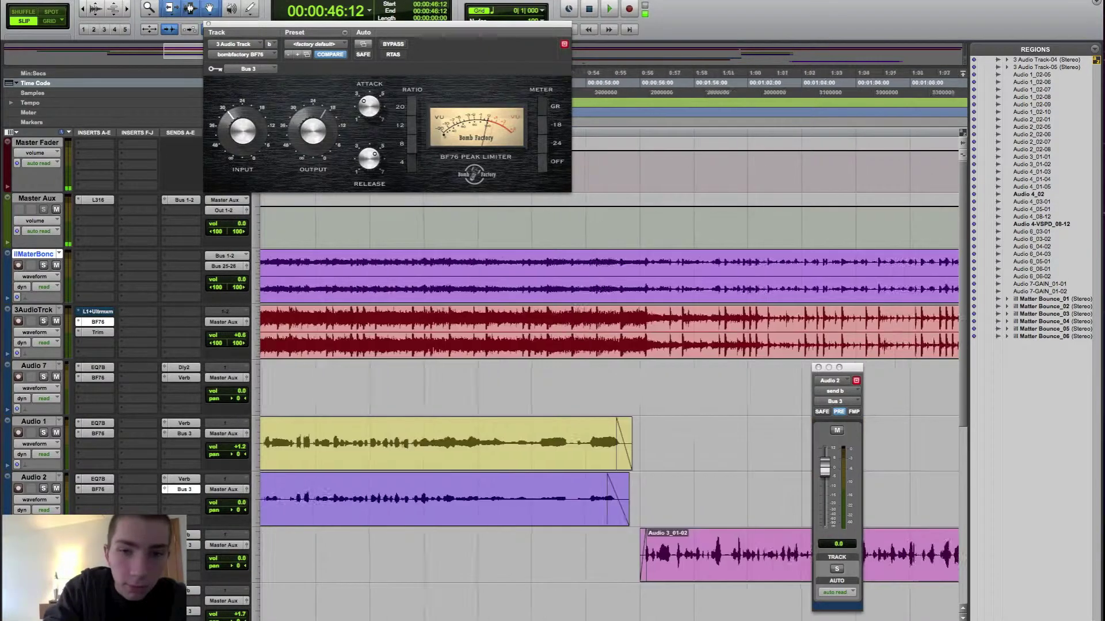
scroll(610, 386, "right", 4)
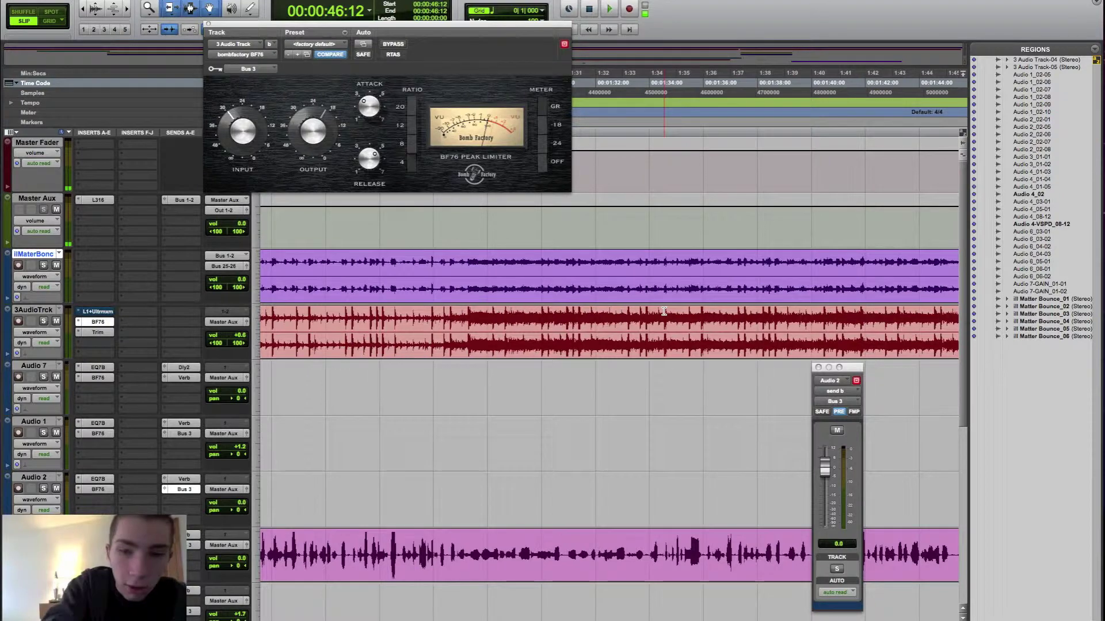
key("super+bracketright")
key("super+bracketright")
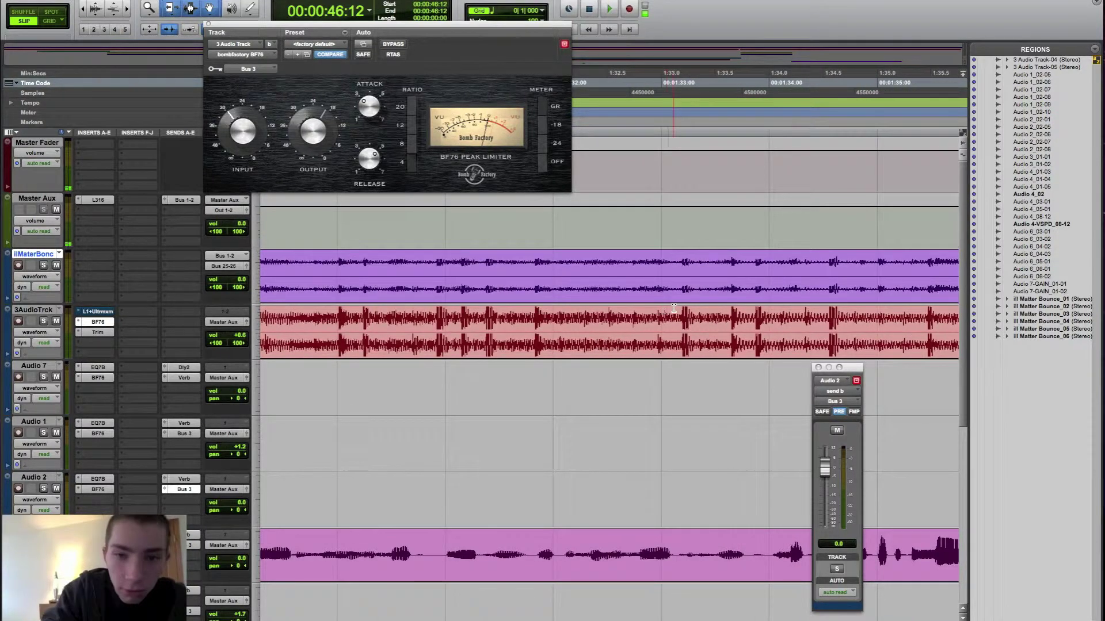
key("super+bracketleft")
key("super+bracketleft")
key("super+bracketleft")
key("super+bracketleft")
key("super+bracketleft")
key("super+bracketleft")
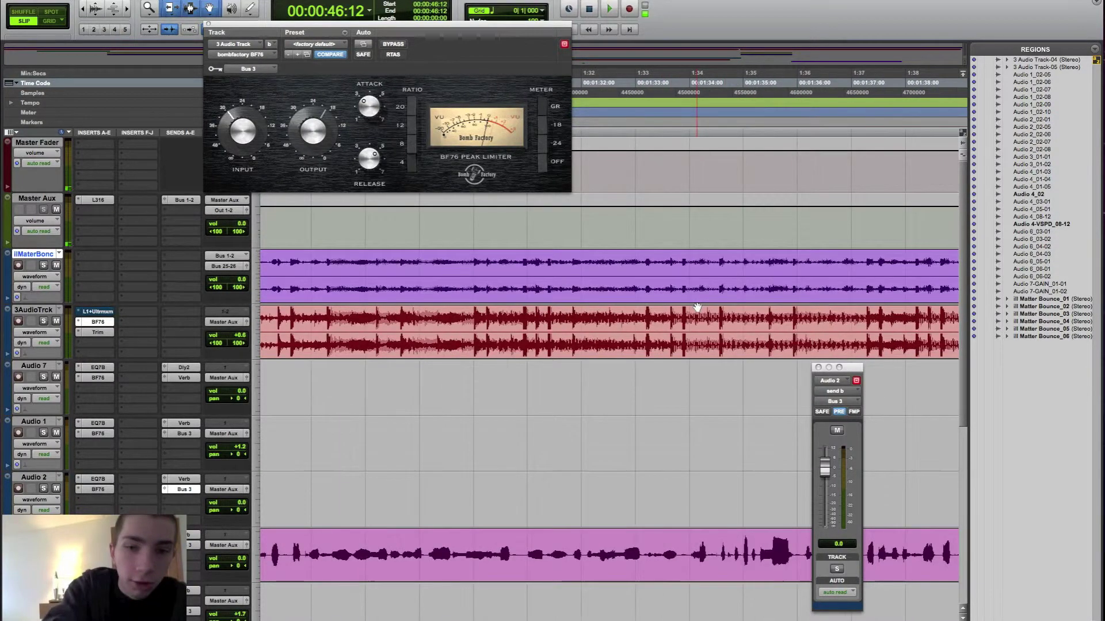
key("super+bracketright")
key("super+bracketright")
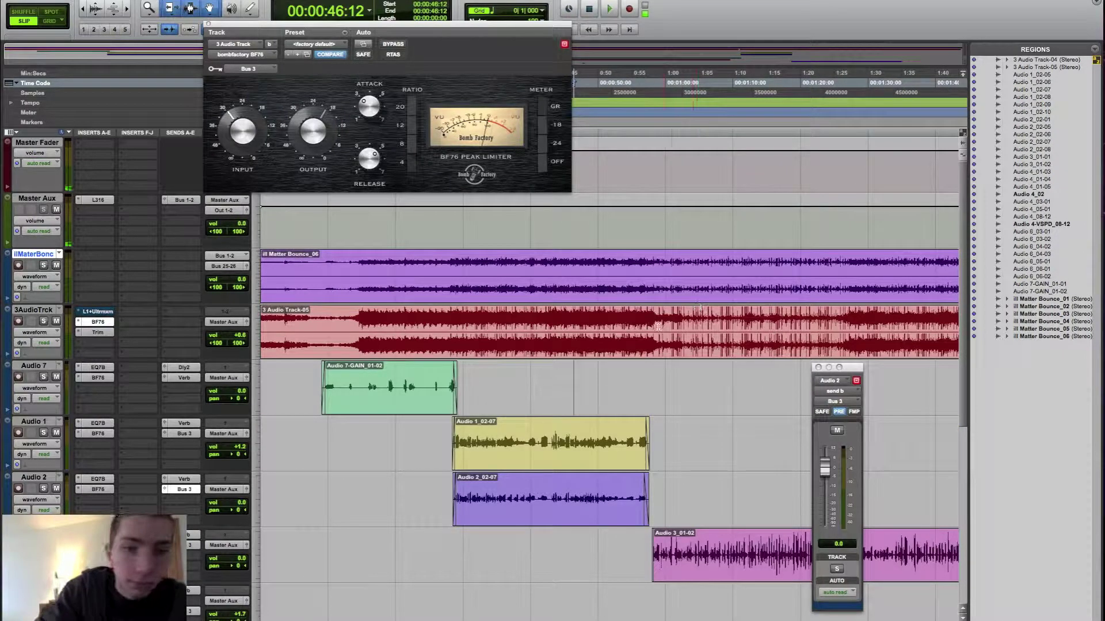
Review the vocal clips under the 3 Audio Track across the section where Audio 1 and 2 give way to Audio 3.
scroll(557, 512, "right", 5)
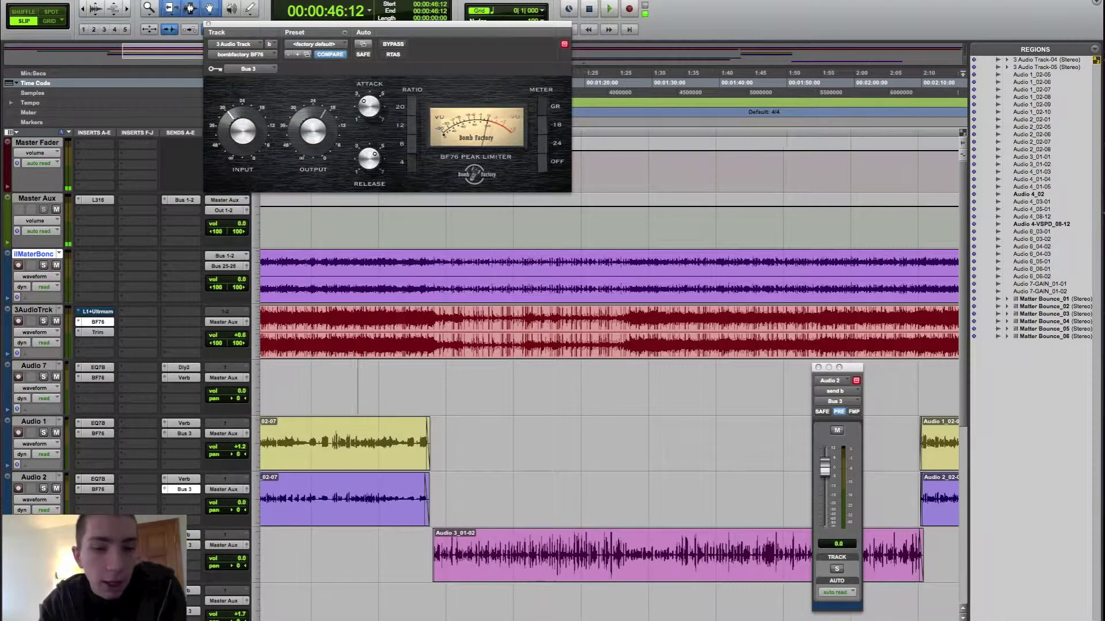
scroll(580, 493, "left", 3)
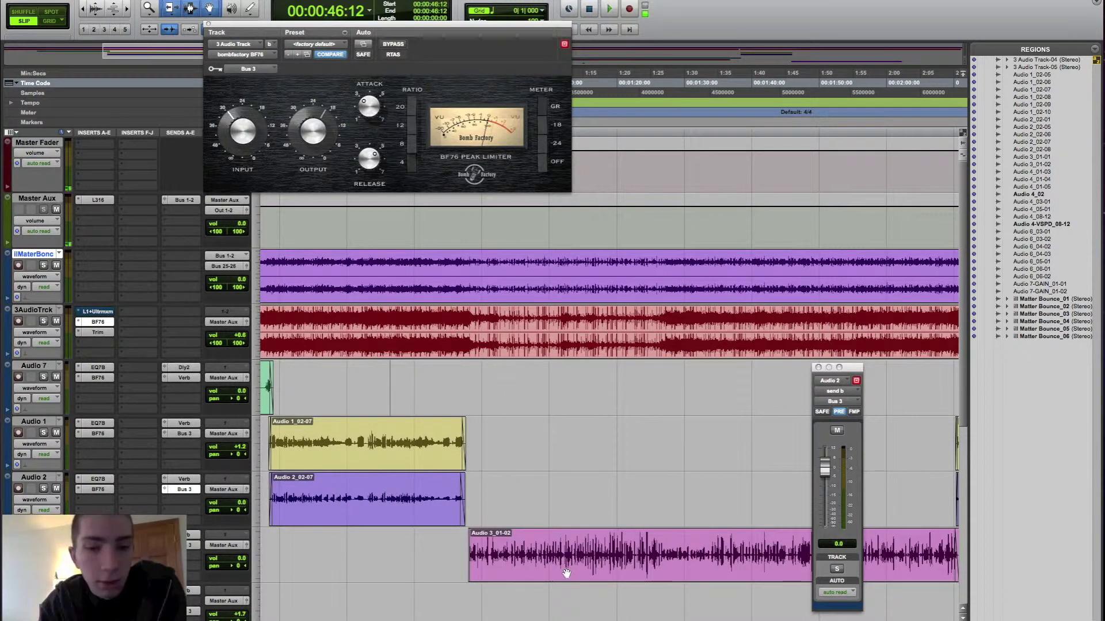
scroll(576, 570, "down", 1)
scroll(575, 569, "down", 2)
scroll(500, 392, "up", 3)
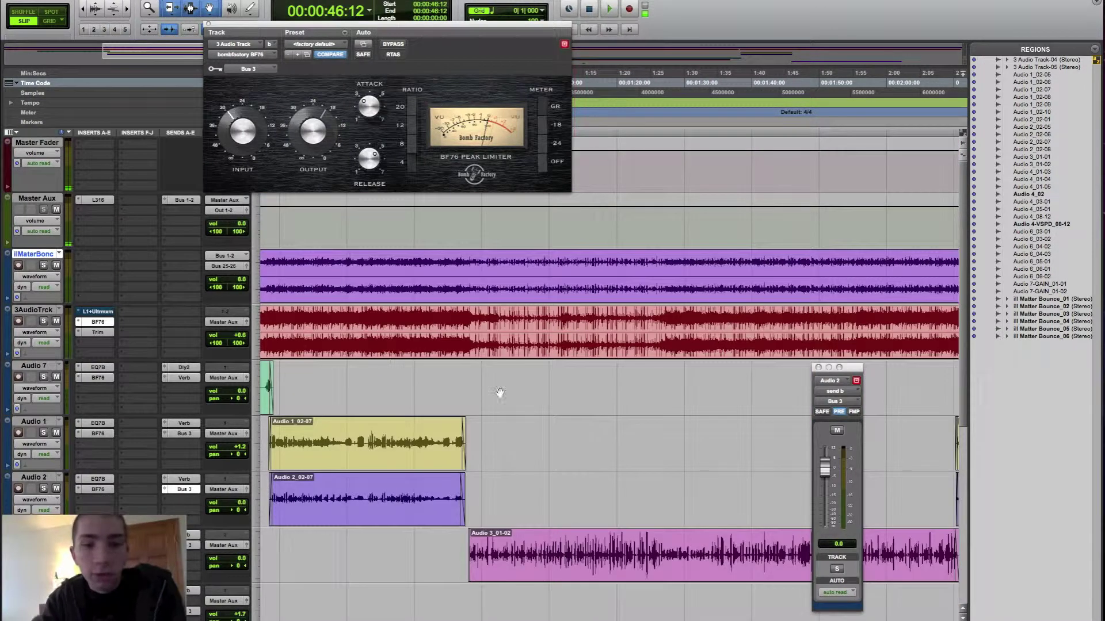
Place the edit cursor at 00:00:57:02 on Audio 7 and 00:00:55:24 on 3 Audio Track, then select the Audio 3_01-02 clip.
left_click(462, 374)
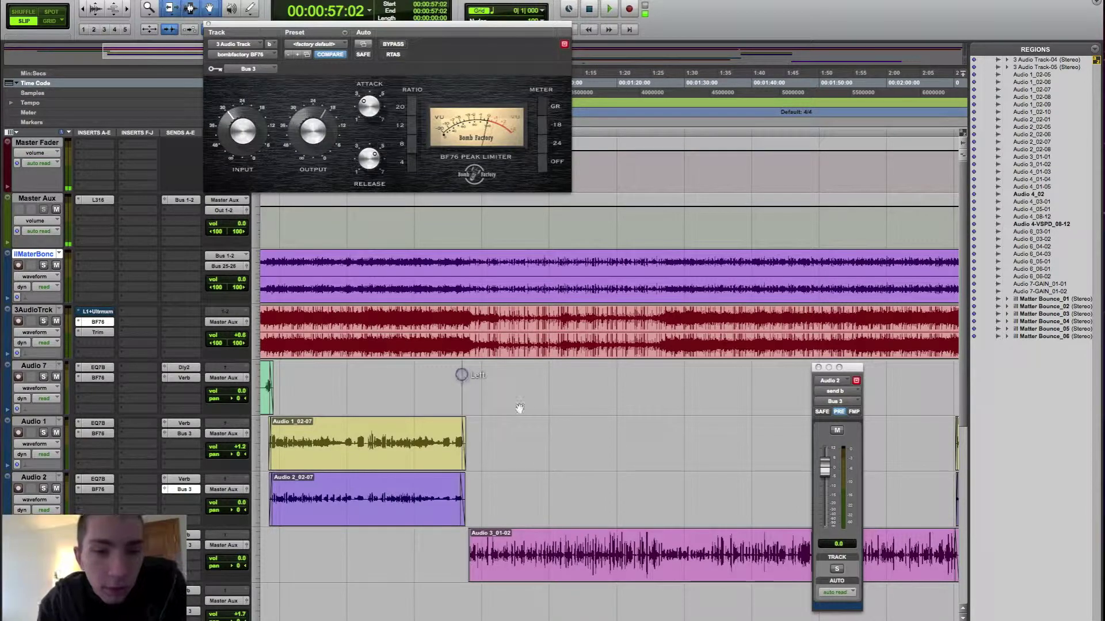
left_click(454, 323)
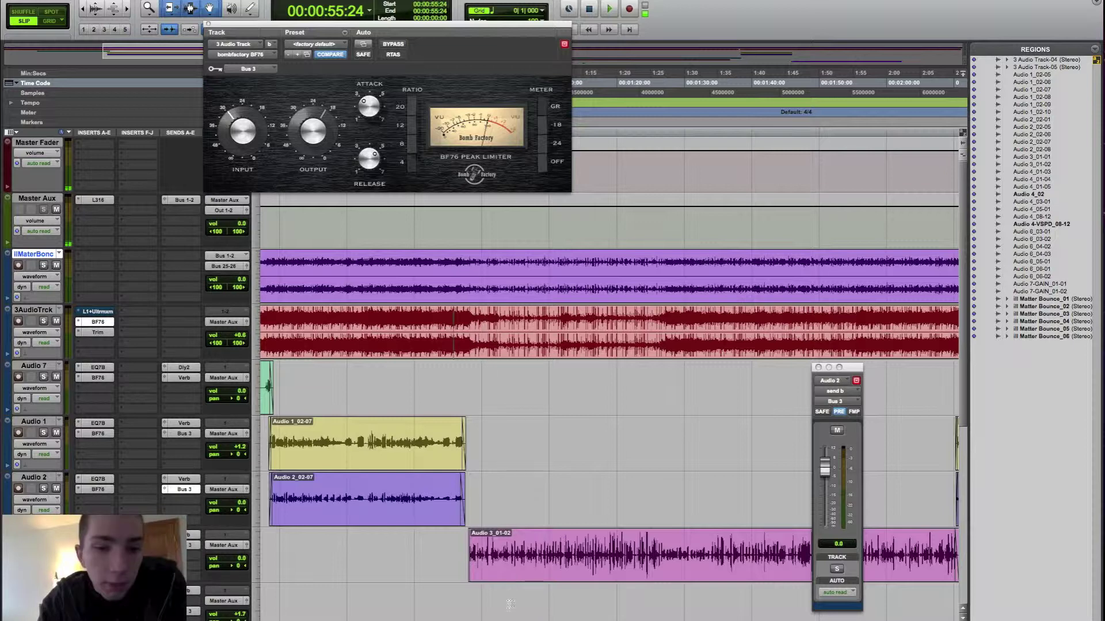
left_click(514, 577)
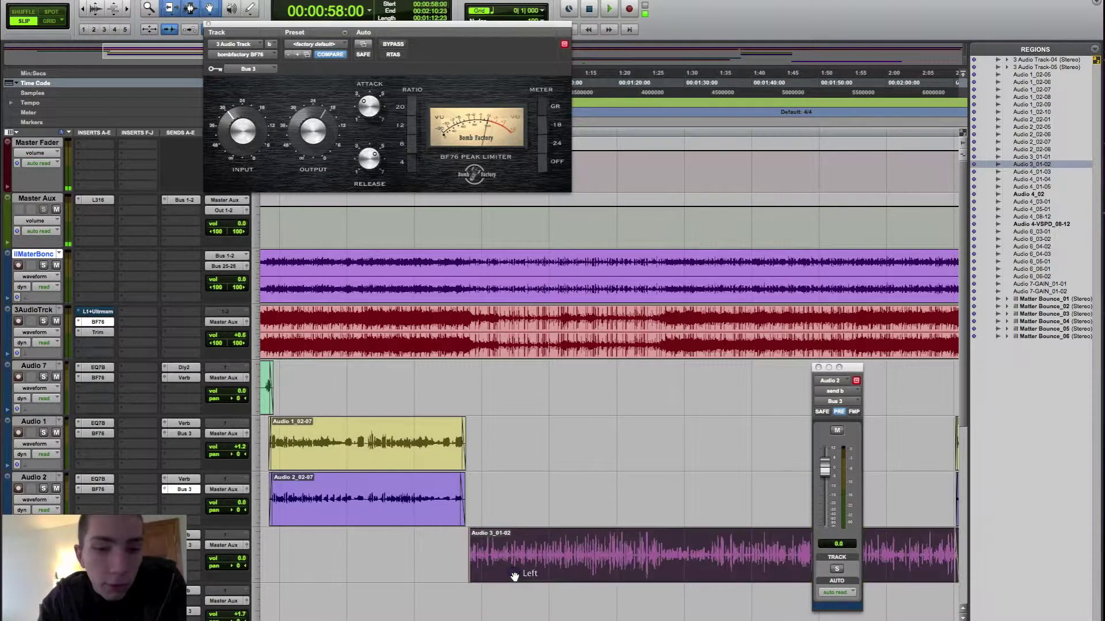
Place the edit cursor at 00:01:06:11 on the Audio 2 track, then reselect the Audio 3_01-02 clip and compare it with the neighbouring tracks.
left_click(524, 491)
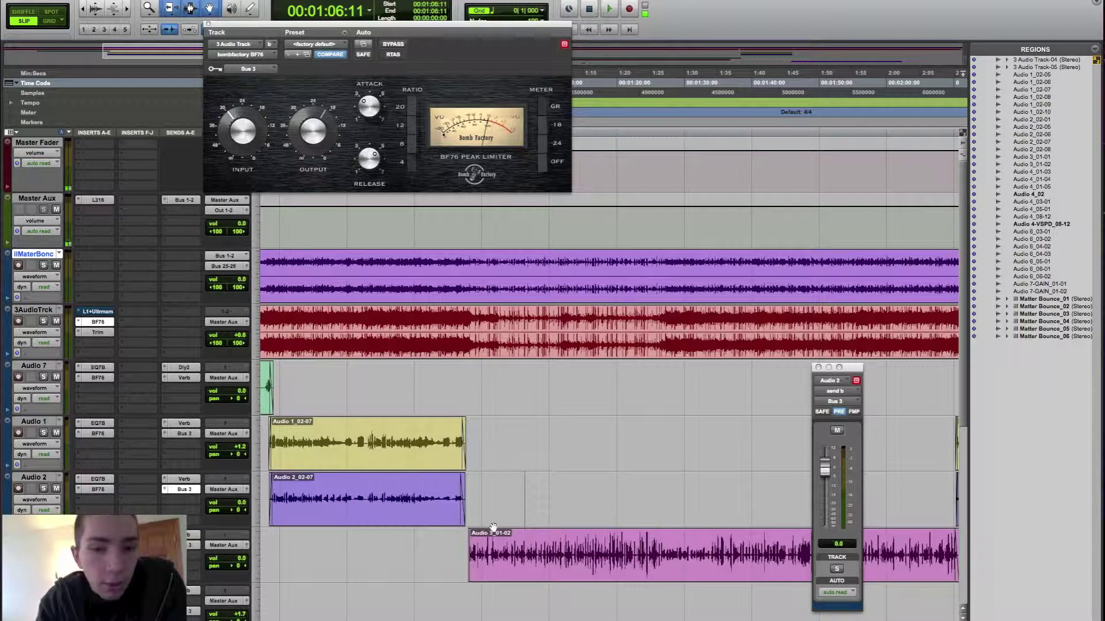
left_click(488, 565)
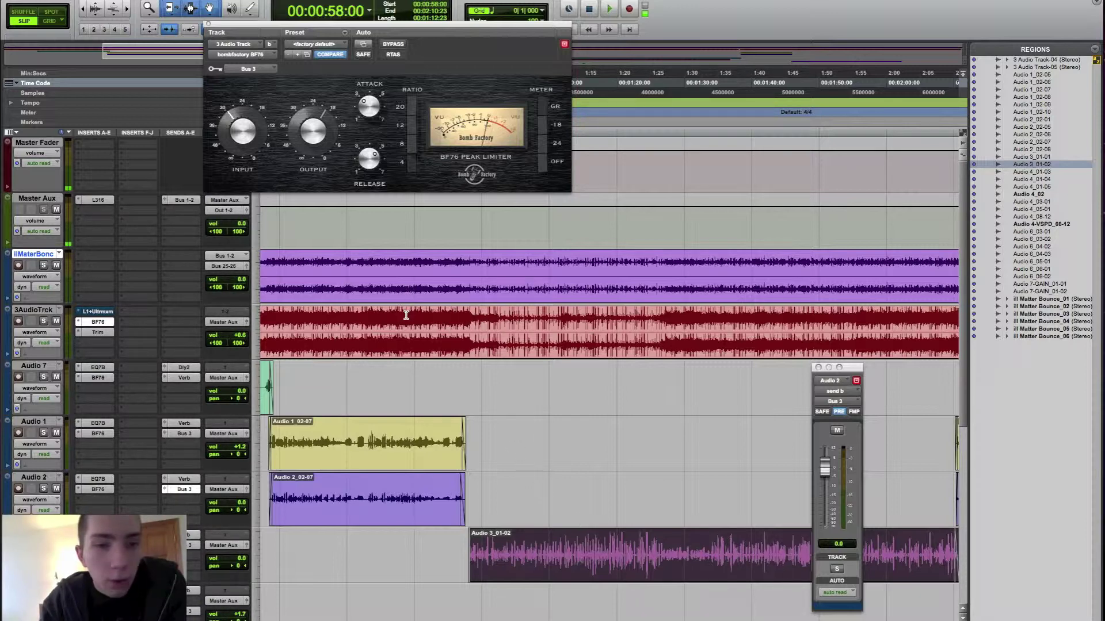
scroll(473, 480, "down", 2)
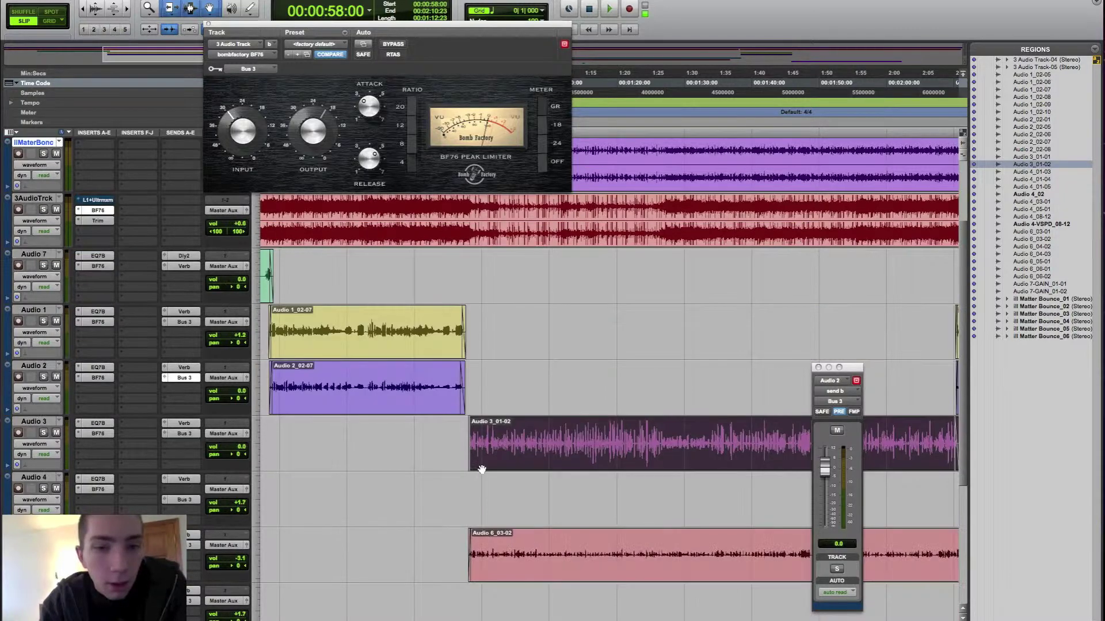
scroll(482, 469, "up", 1)
scroll(420, 486, "up", 1)
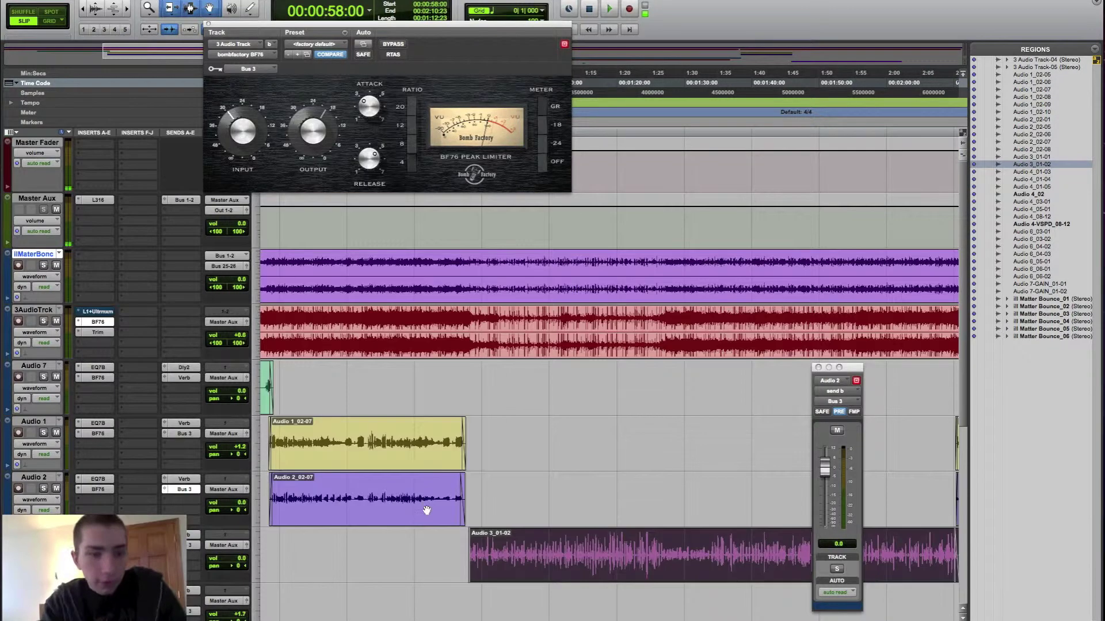
scroll(359, 429, "down", 1)
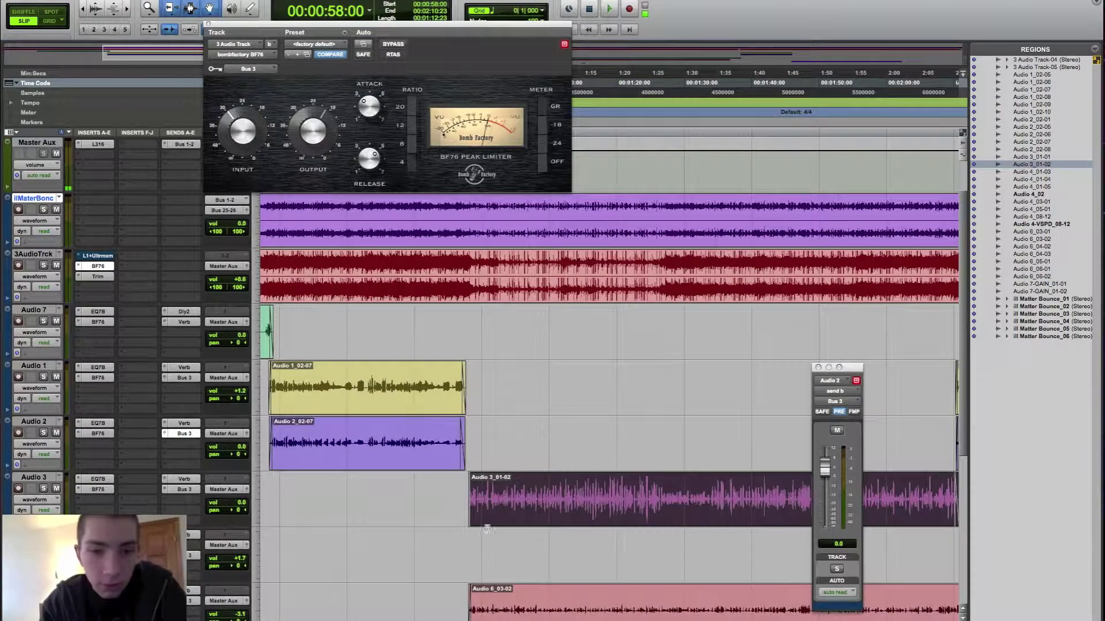
Play the session from 00:00:57:05, just before the Audio 3_01-02 clip, and stop playback after listening to the ducked section.
left_click(436, 492)
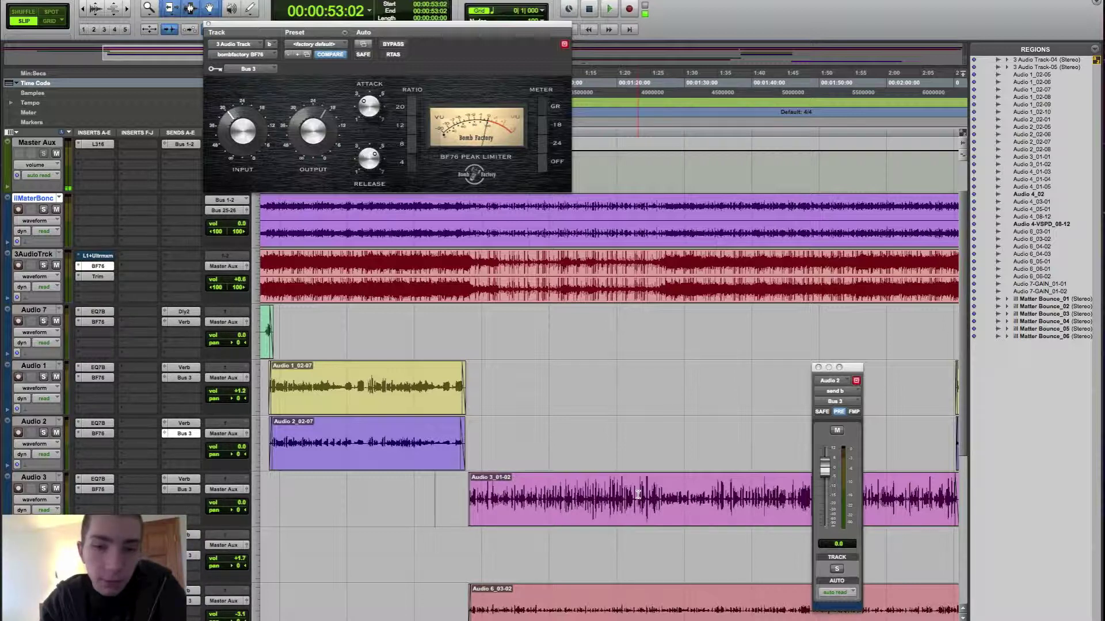
left_click(467, 485)
key("space")
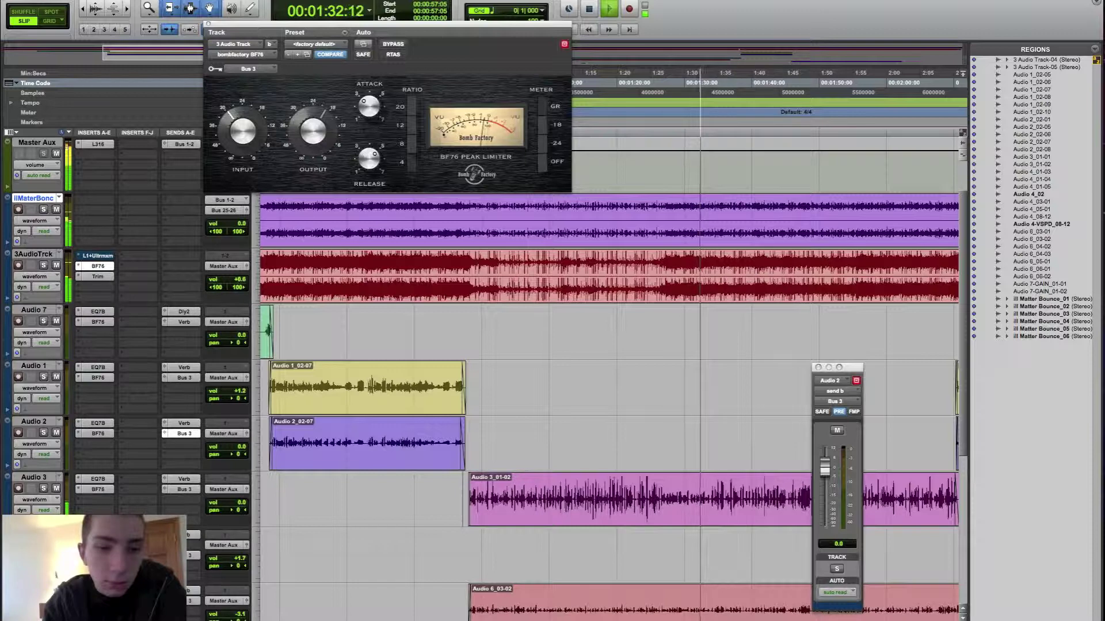
scroll(461, 524, "right", 5)
key("space")
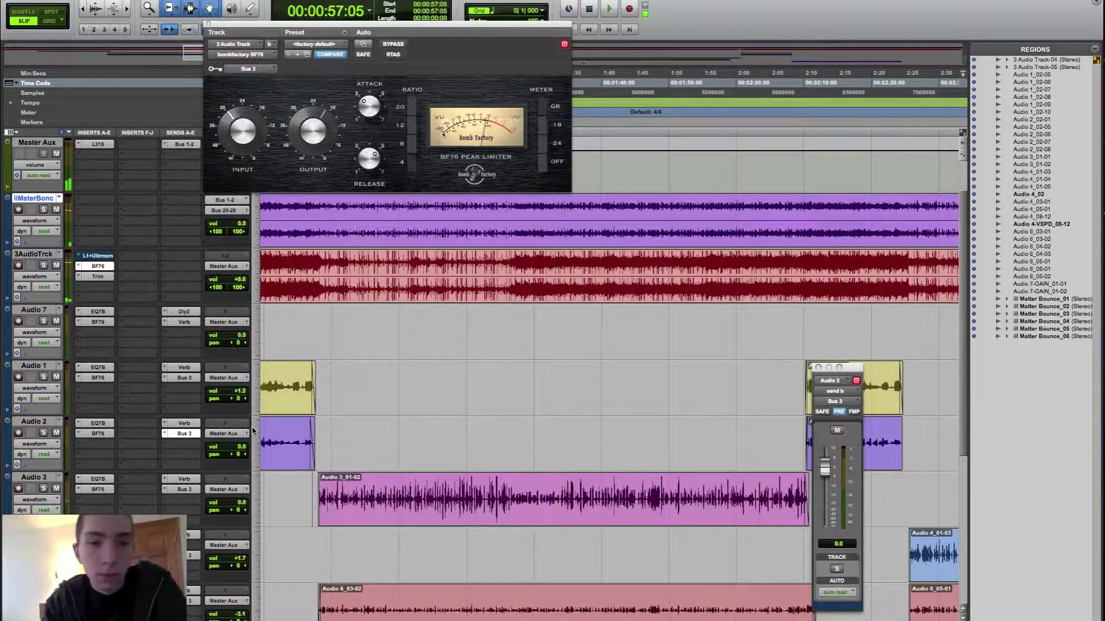
Place the edit cursor at 00:00:57:12 on the Audio 3 track and review the 3 Audio Track waveform against the vocal clips along the song.
left_click(314, 478)
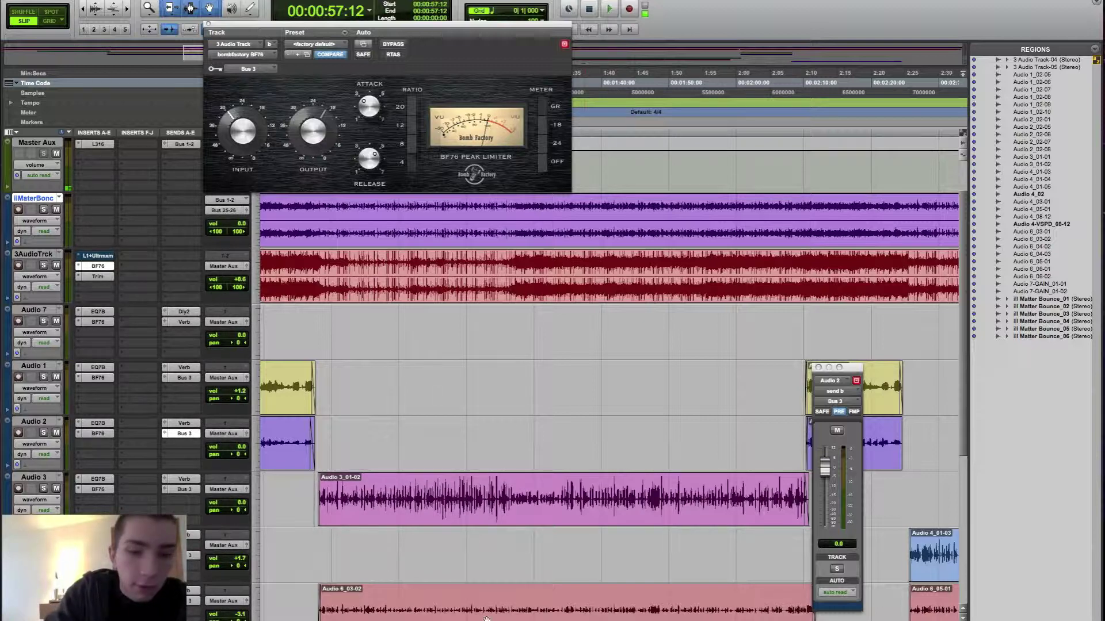
scroll(610, 403, "right", 2)
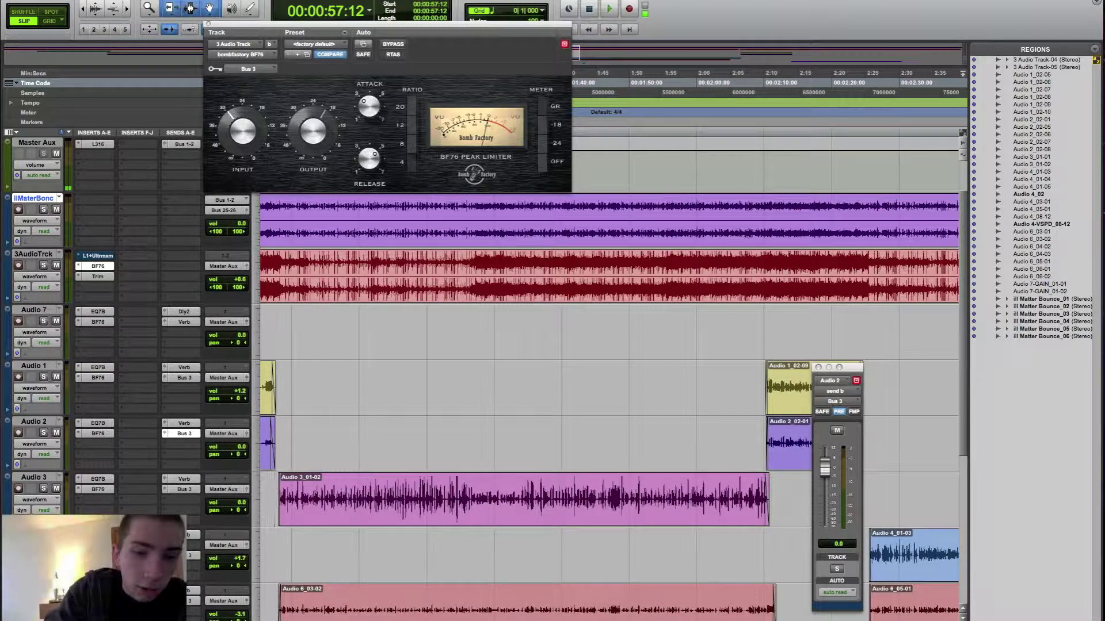
scroll(467, 489, "left", 10)
scroll(466, 490, "up", 2)
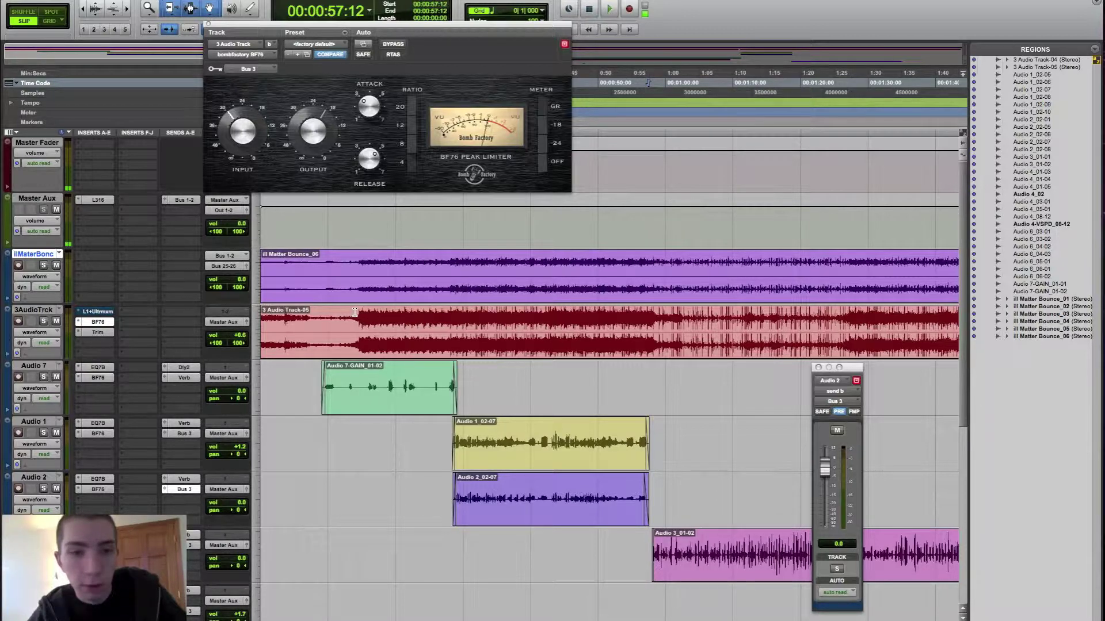
scroll(511, 575, "right", 3)
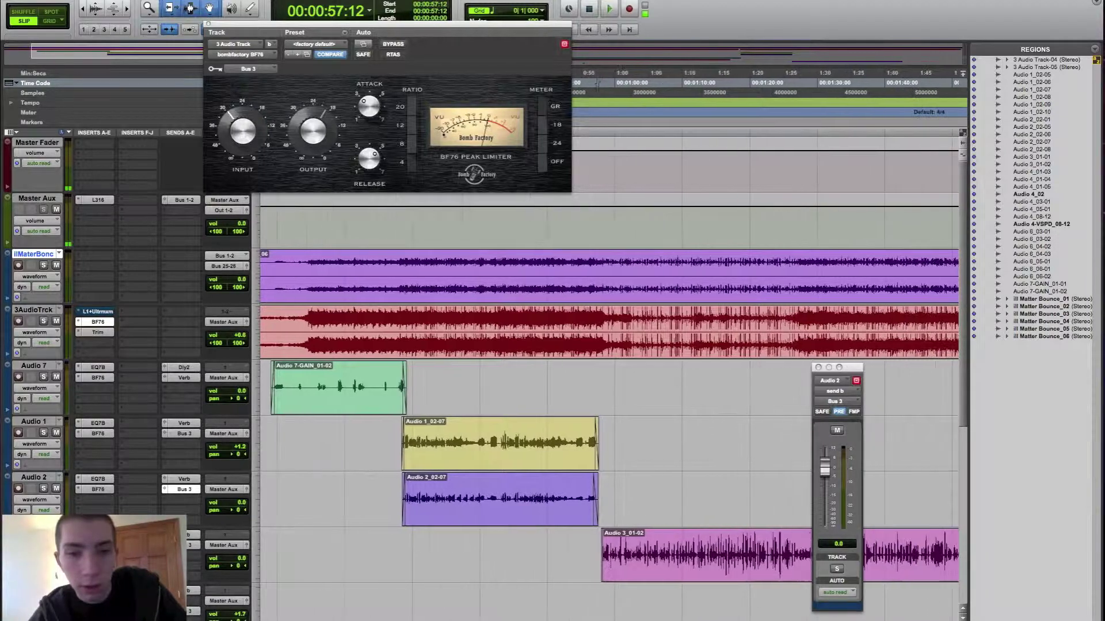
scroll(416, 488, "right", 5)
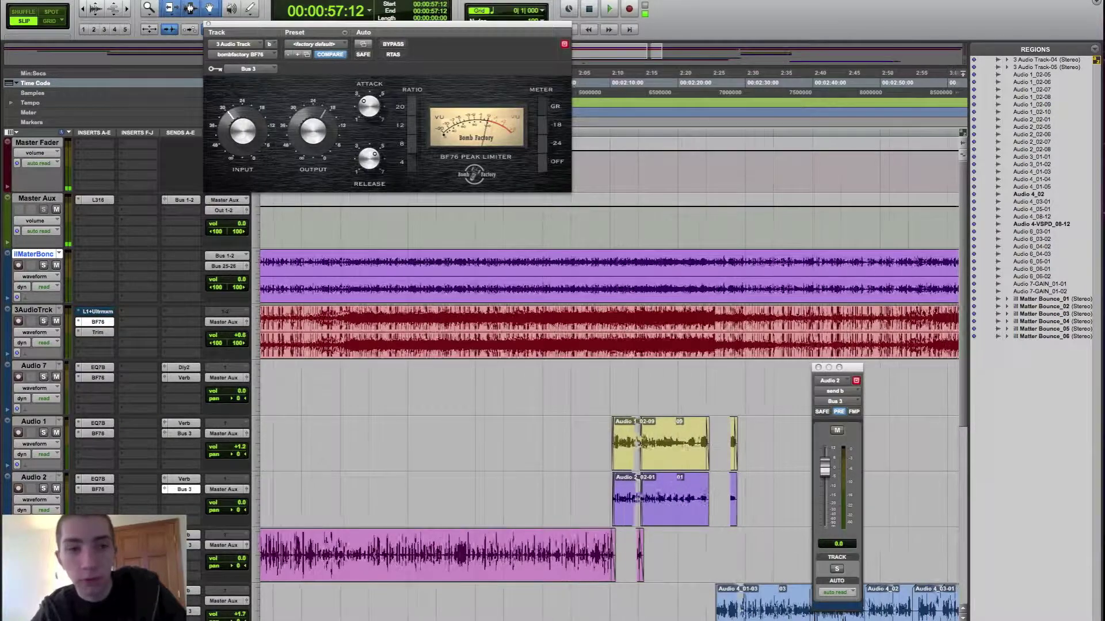
scroll(416, 488, "left", 1)
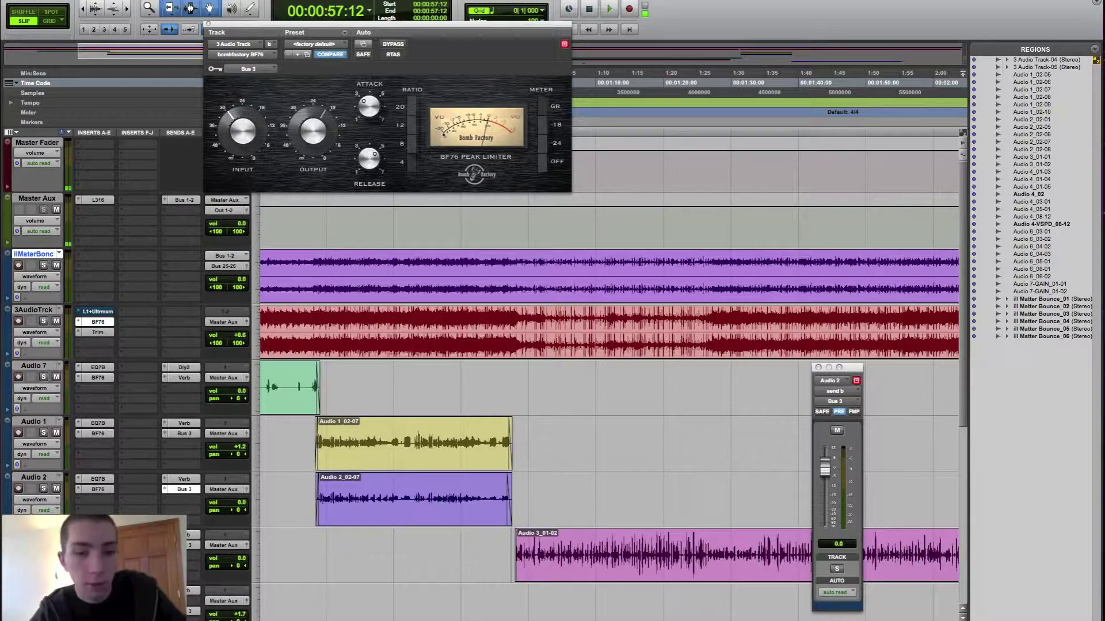